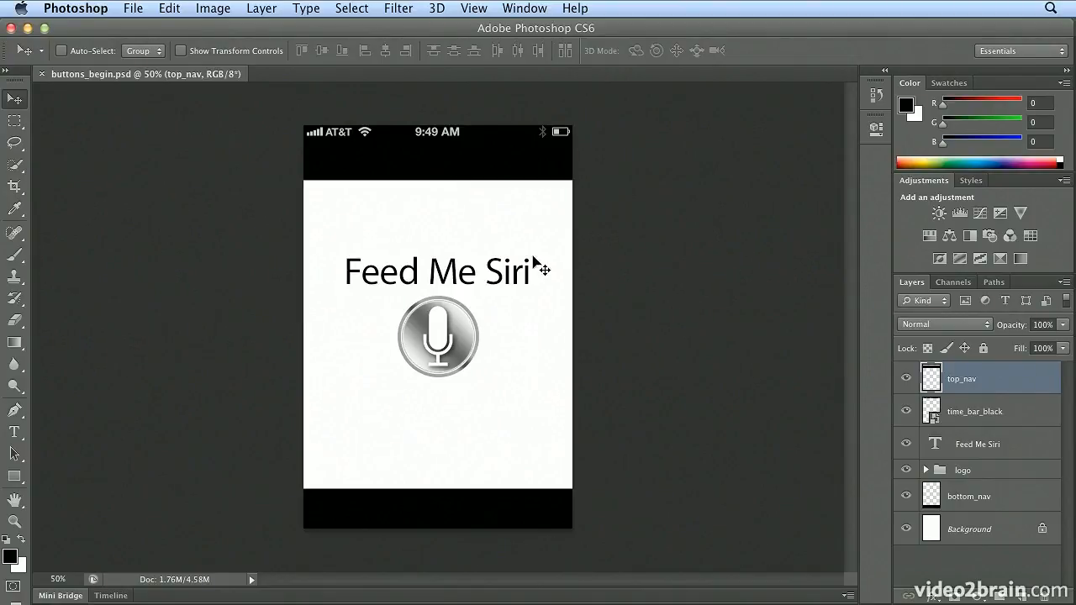
Step: Show the grid over the Feed Me Siri app mock-up
{"action": "left_click", "coordinate": [474, 10]}
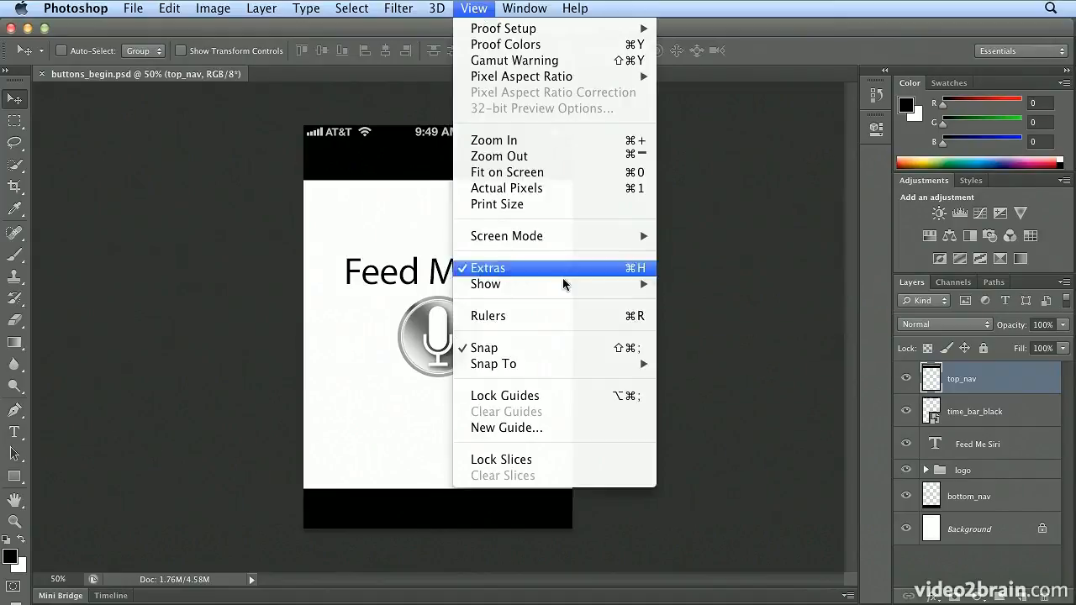
{"action": "mouse_move", "coordinate": [565, 286]}
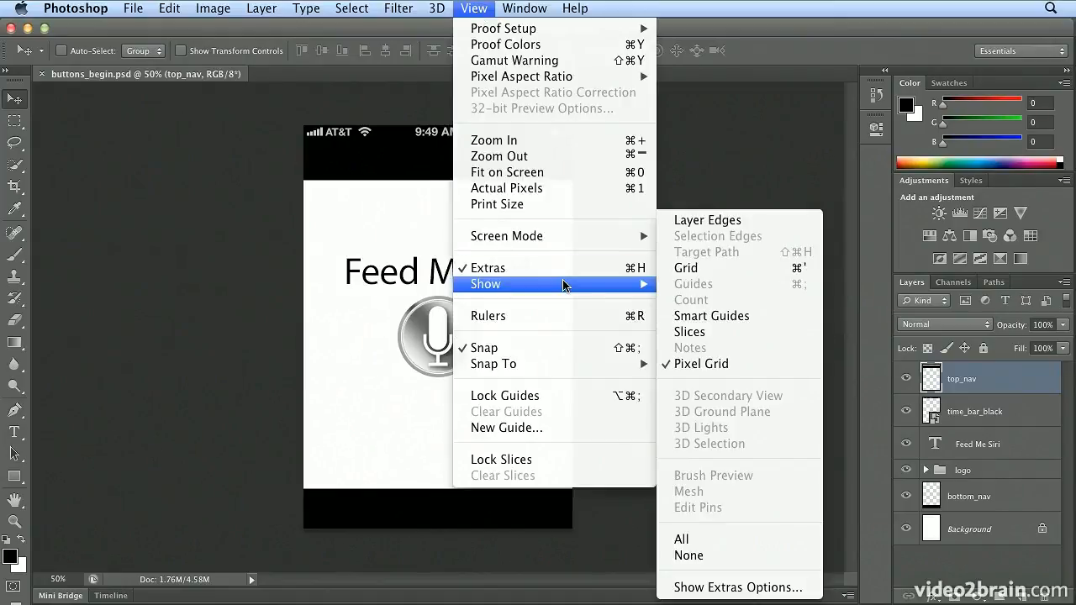
{"action": "left_click", "coordinate": [696, 270]}
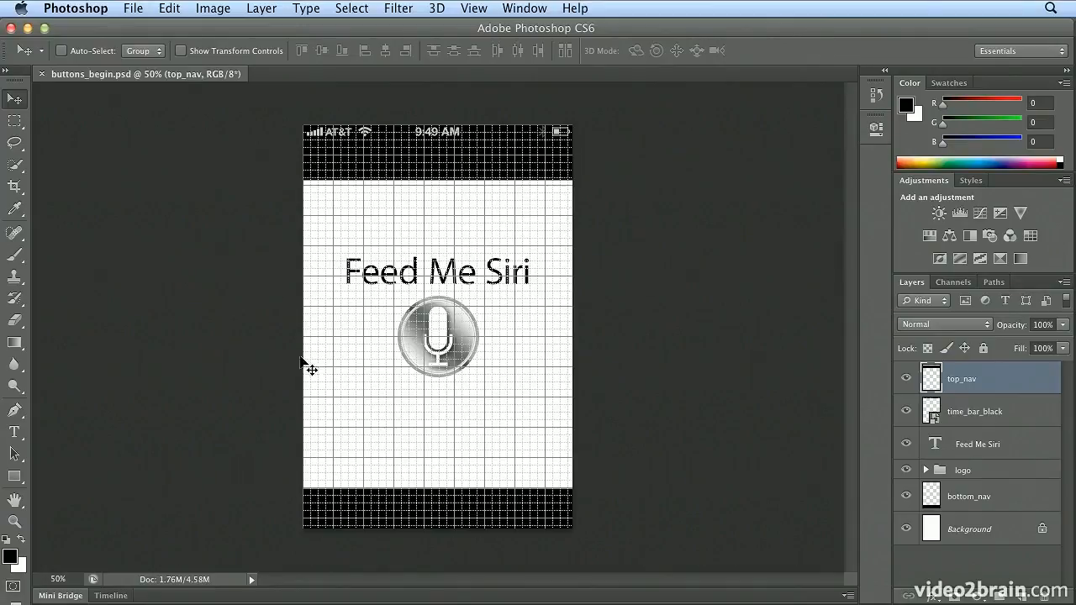
Step: Open bottom_nav_godaddy.psd and bottom_nav_meetup.psd from the 08_Typography_Mock-up folder and collapse the file browser
{"action": "left_click", "coordinate": [53, 598]}
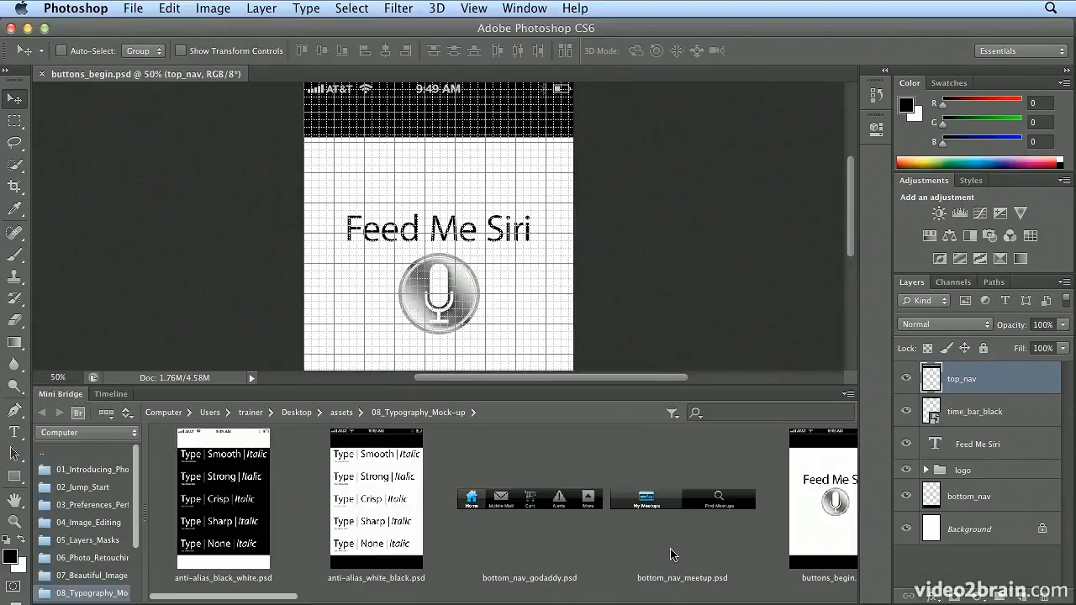
{"action": "double_click", "coordinate": [551, 500]}
{"action": "double_click", "coordinate": [670, 506]}
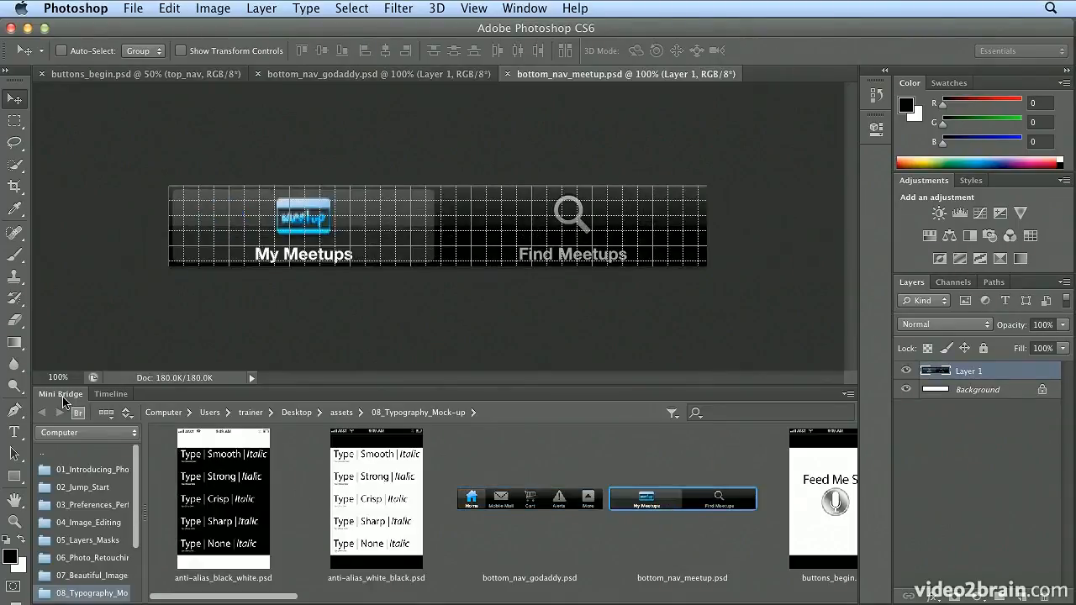
{"action": "double_click", "coordinate": [60, 395]}
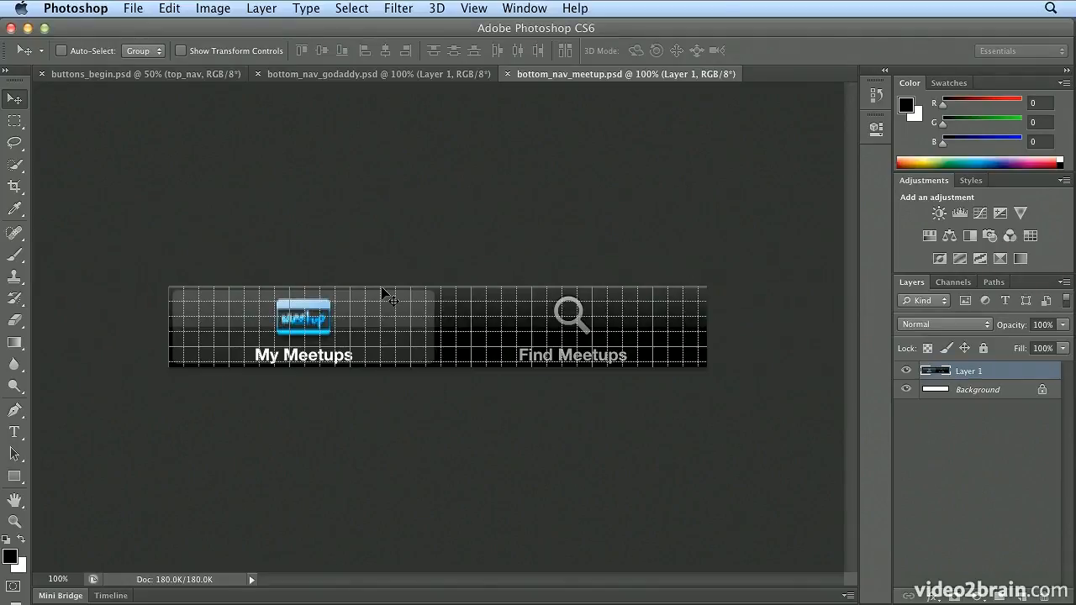
Step: Hide the extras in bottom_nav_meetup.psd and the grid in bottom_nav_godaddy.psd to view both navigation bars cleanly
{"action": "key", "text": "super+h"}
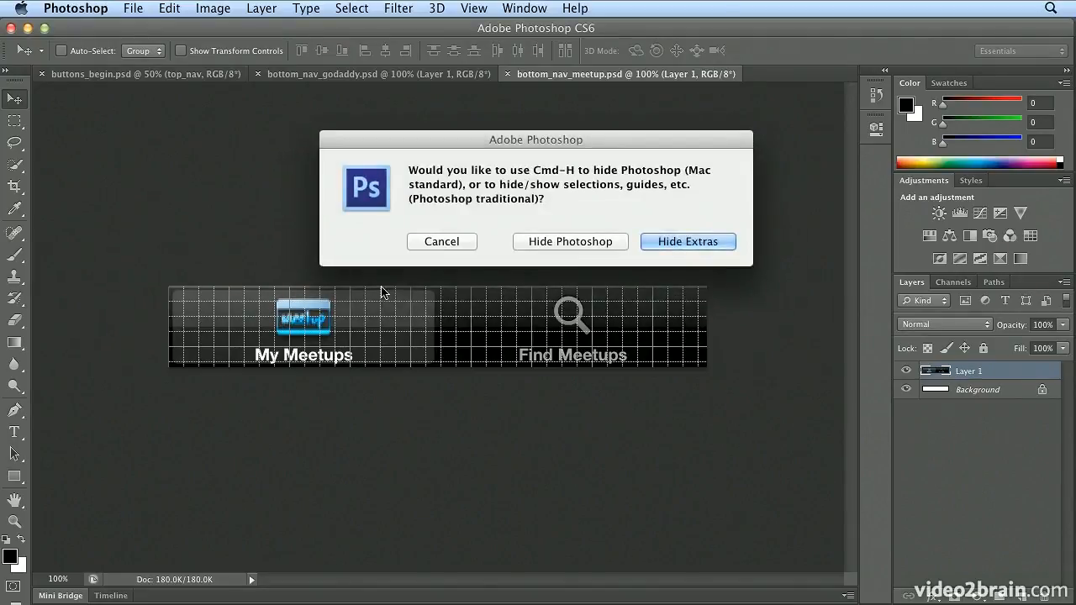
{"action": "left_click", "coordinate": [683, 242]}
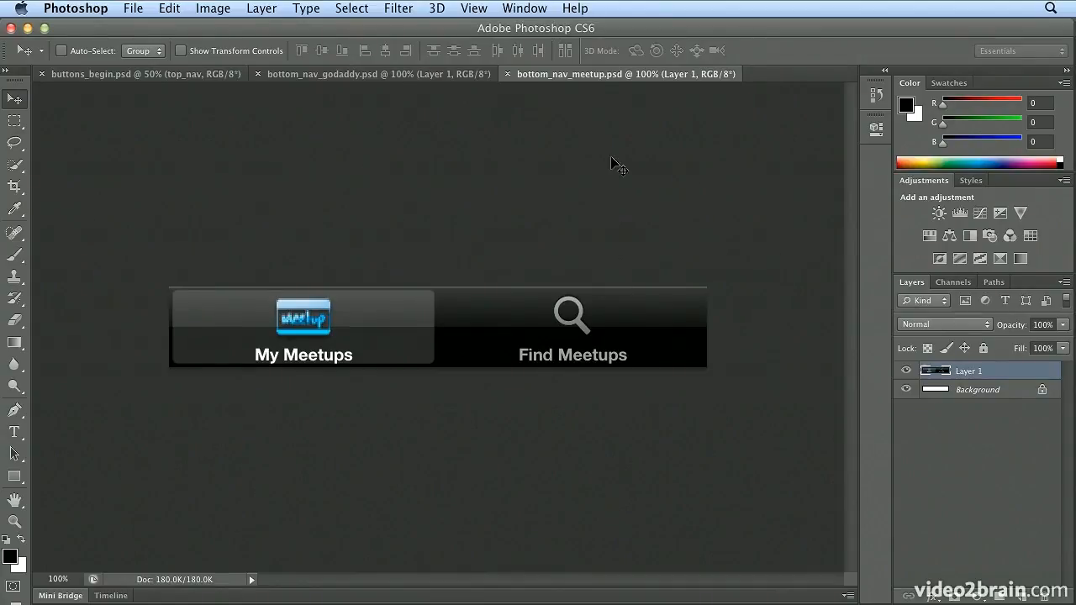
{"action": "left_click", "coordinate": [429, 75]}
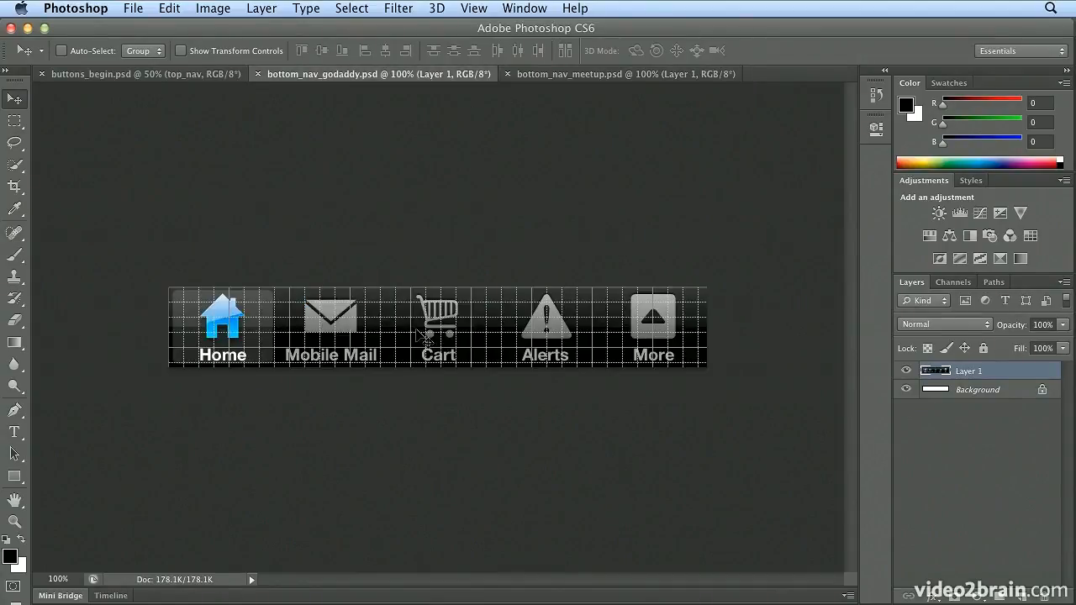
{"action": "key", "text": "super+apostrophe"}
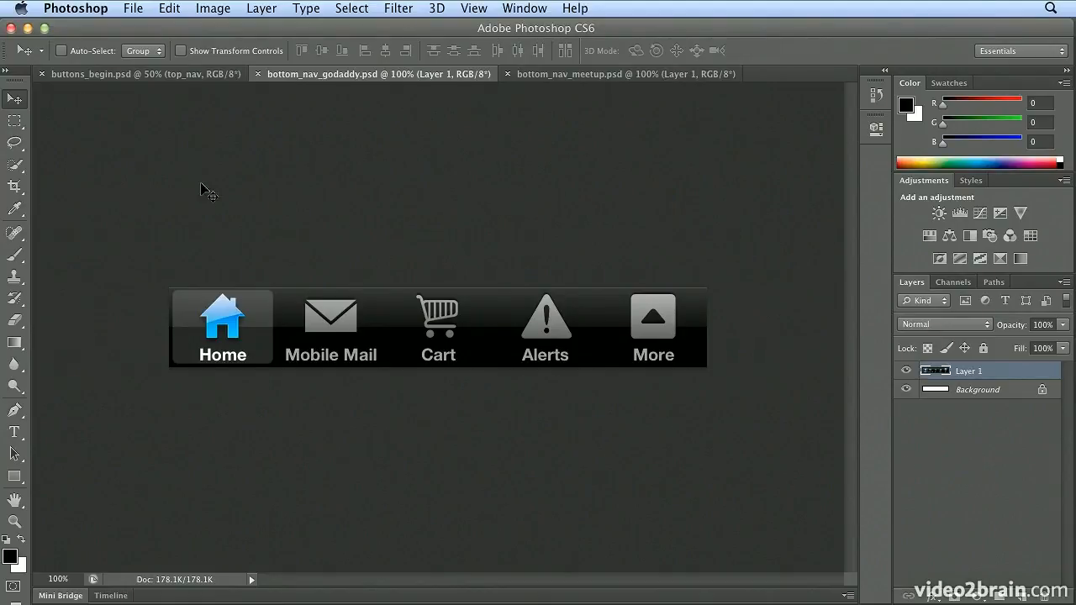
Step: Switch to buttons_begin.psd and set the grid preferences to a gridline every 25 percent
{"action": "left_click", "coordinate": [134, 76]}
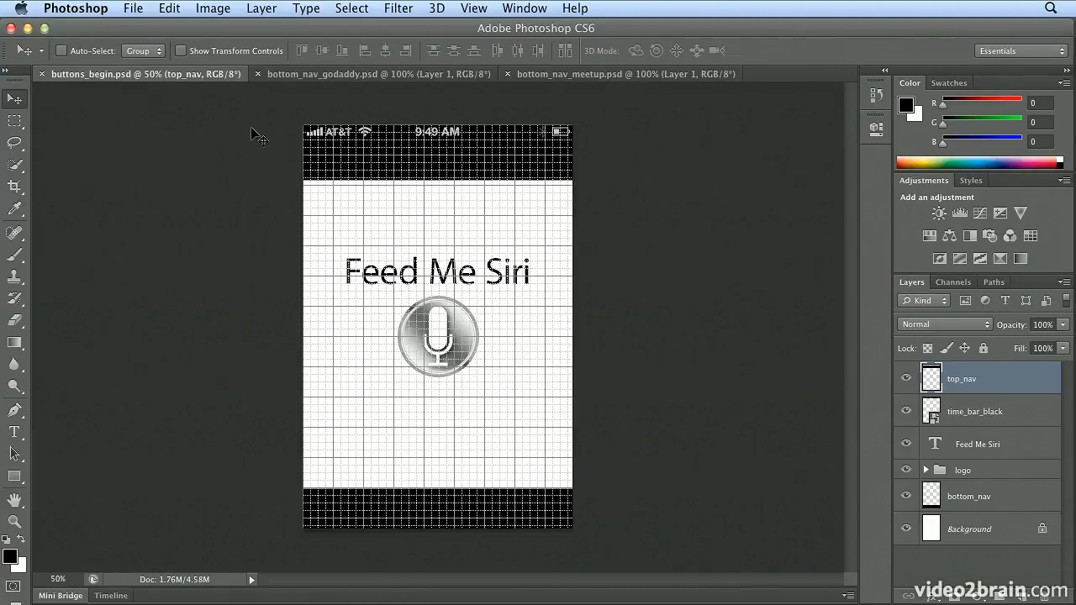
{"action": "left_click", "coordinate": [86, 13]}
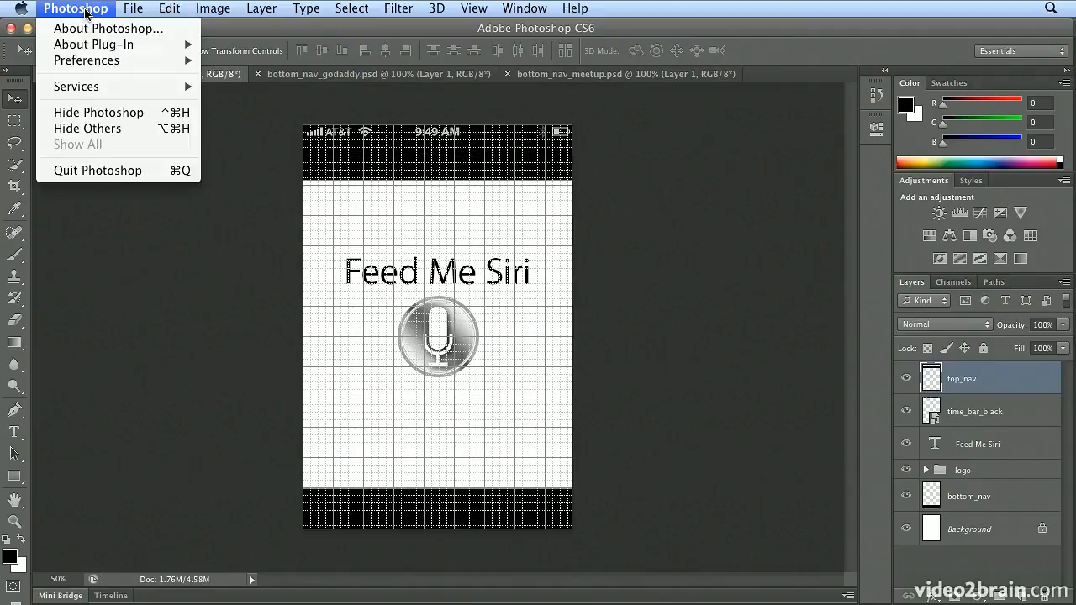
{"action": "mouse_move", "coordinate": [90, 63]}
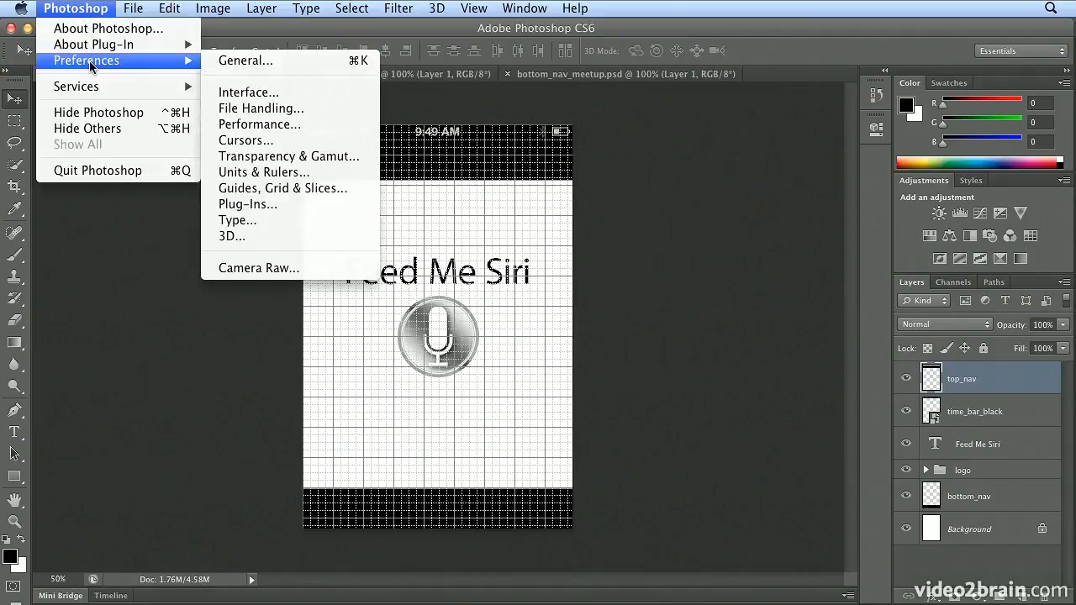
{"action": "left_click", "coordinate": [355, 189]}
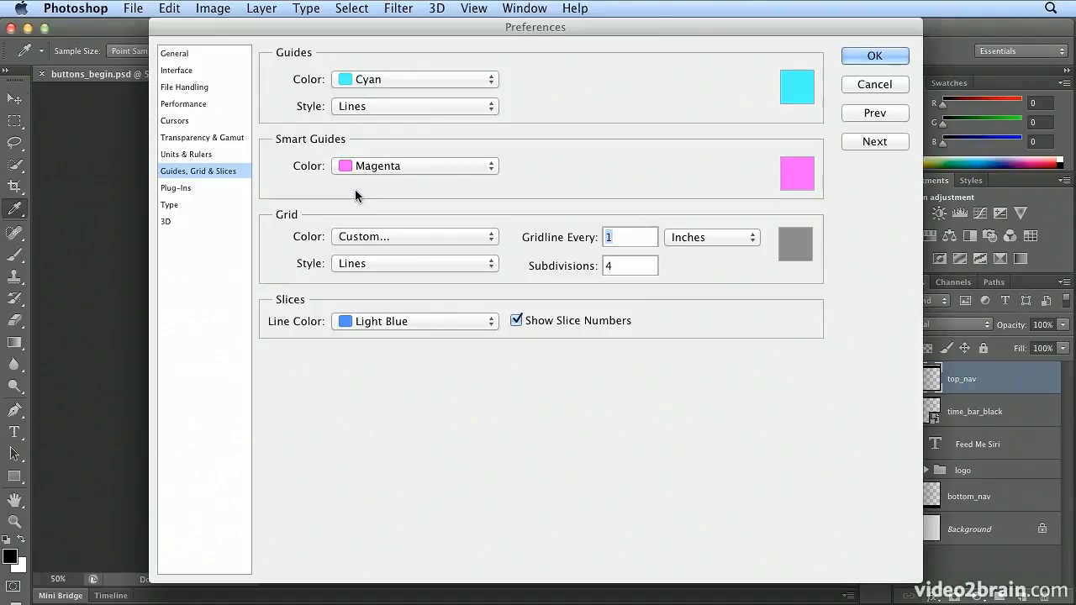
{"action": "left_click_drag", "start_coordinate": [278, 20], "coordinate": [640, 64]}
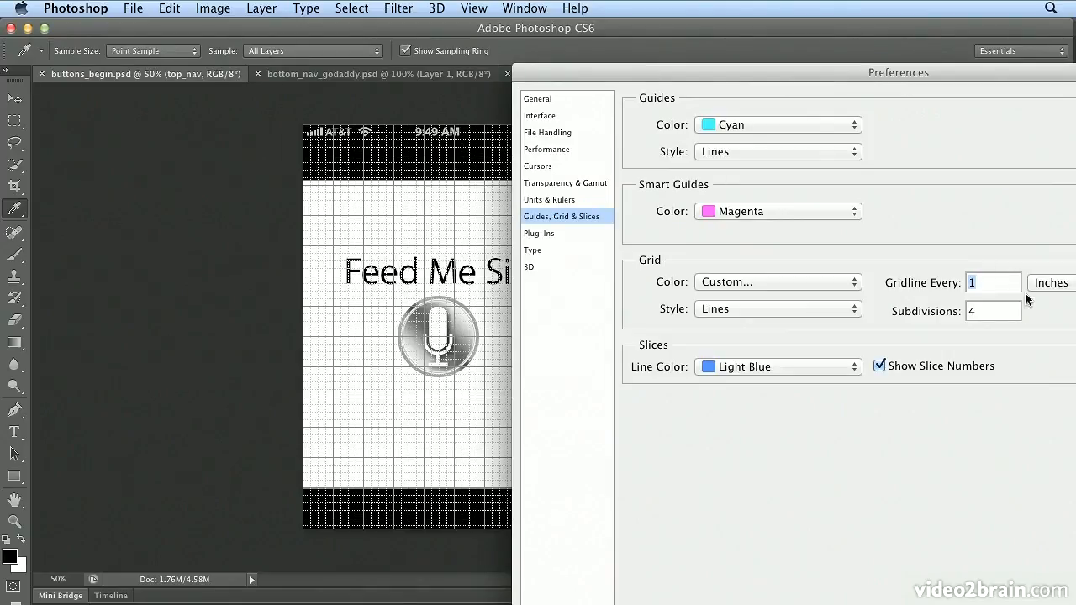
{"action": "type", "text": "25"}
{"action": "left_click", "coordinate": [1051, 288]}
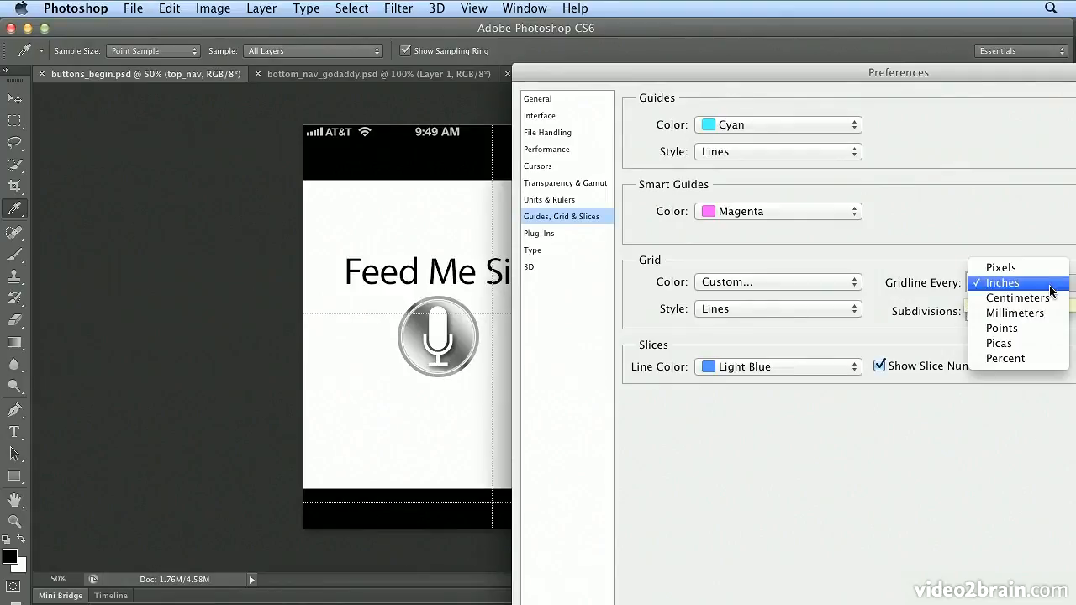
{"action": "left_click", "coordinate": [1043, 360]}
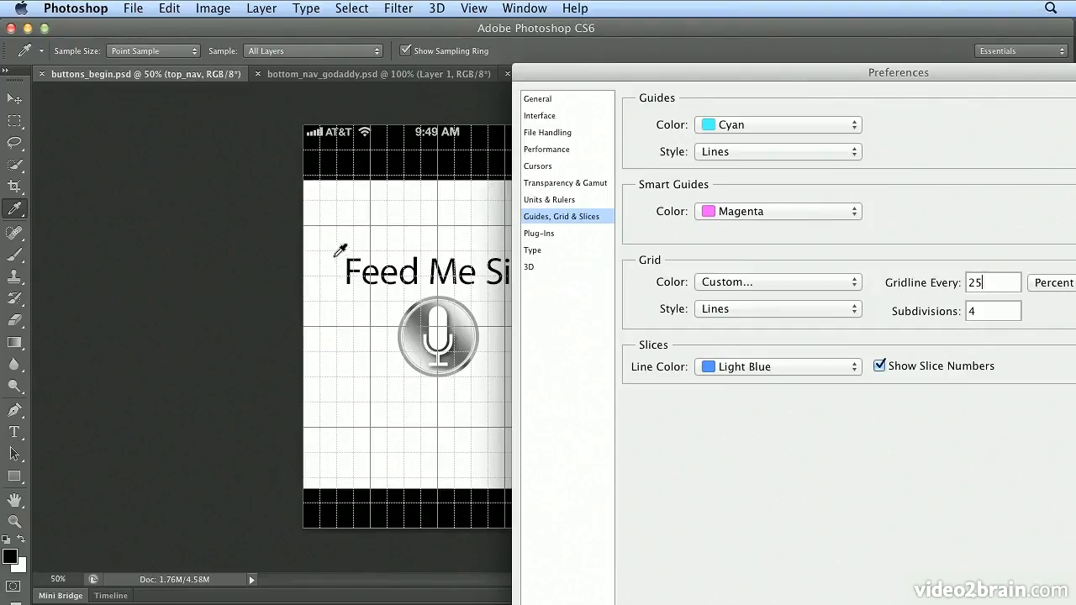
Step: Set the grid subdivisions to 1 and apply the preferences
{"action": "left_click_drag", "start_coordinate": [999, 318], "coordinate": [884, 301]}
{"action": "type", "text": "1"}
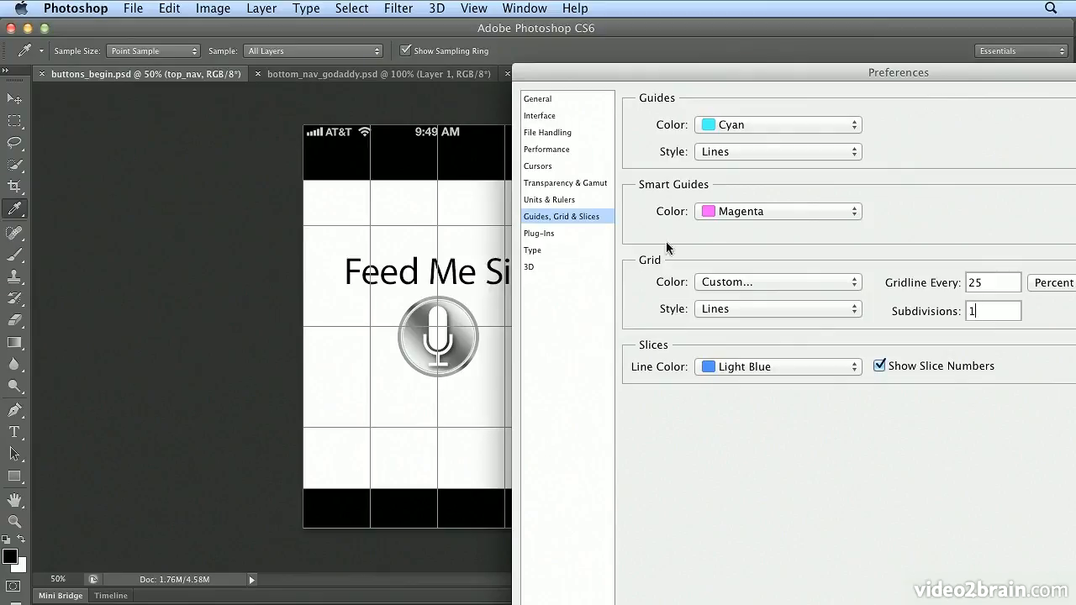
{"action": "left_click_drag", "start_coordinate": [630, 74], "coordinate": [329, 50]}
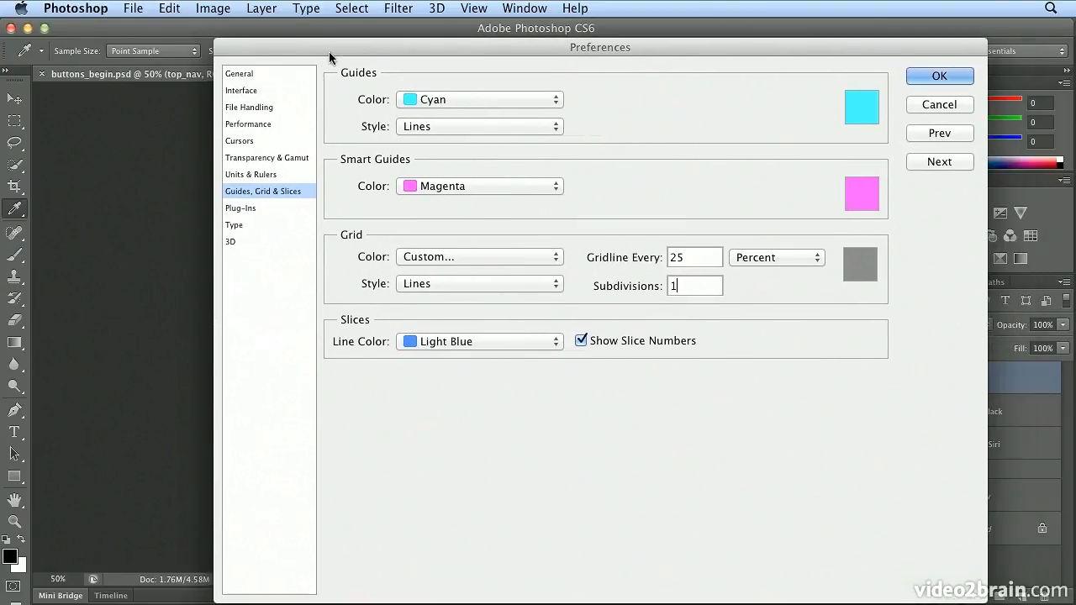
{"action": "left_click", "coordinate": [967, 75]}
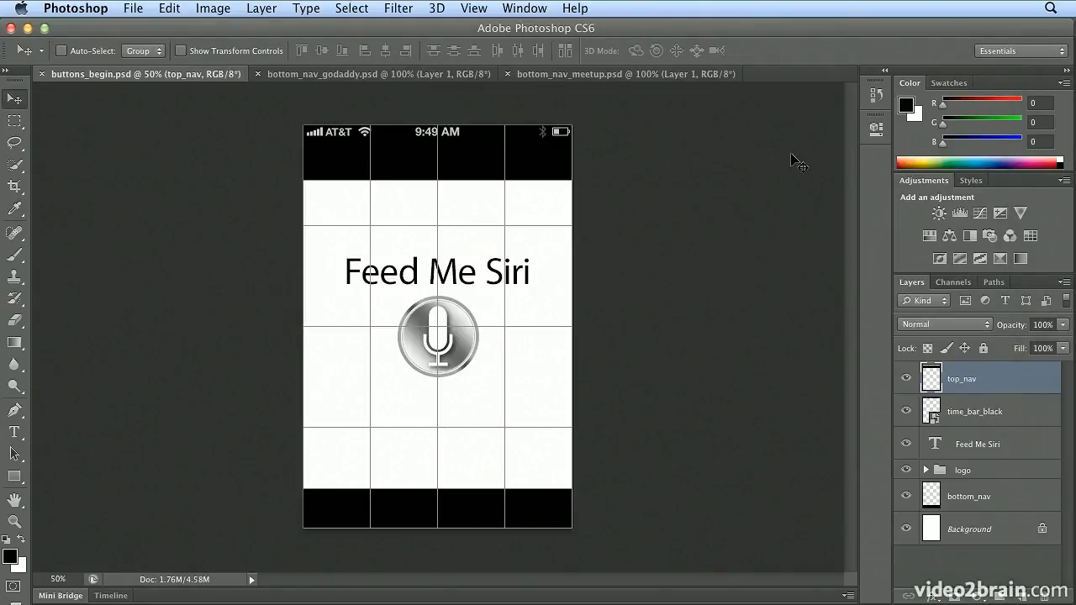
Step: Toggle the mock-up's grid off and back on, leaving the other display extras as they are
{"action": "key", "text": "super+apostrophe"}
{"action": "key", "text": "super+apostrophe"}
{"action": "left_click", "coordinate": [476, 9]}
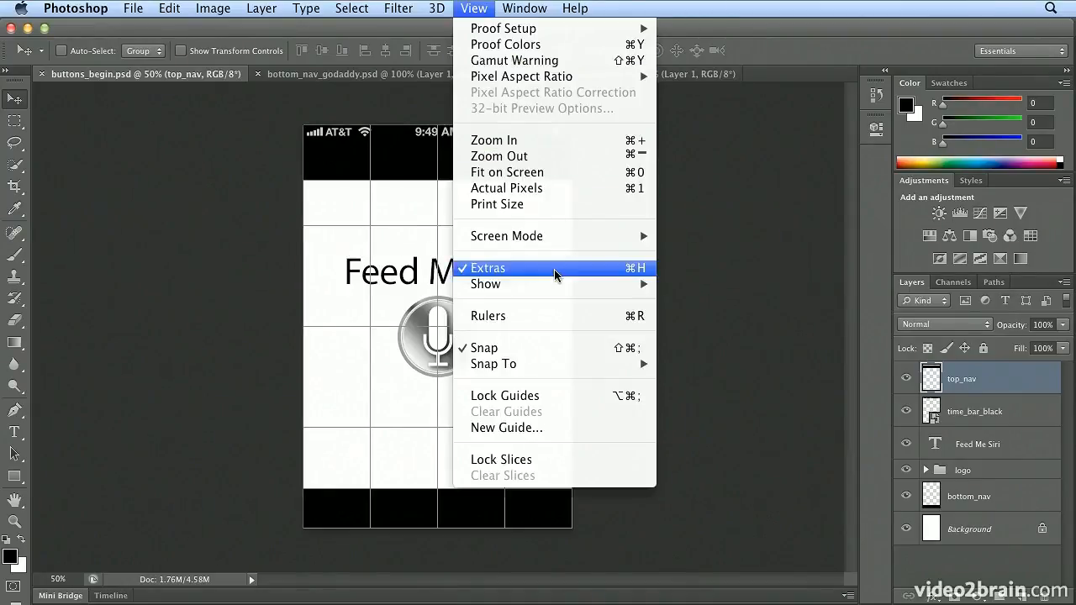
{"action": "key", "text": "Escape"}
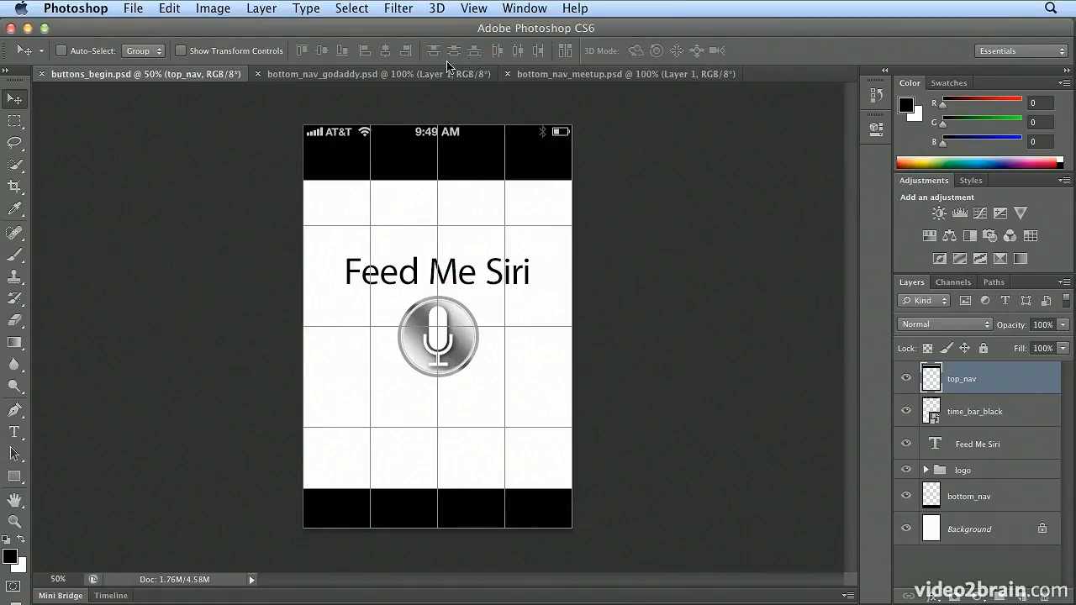
Step: Draw an envelope custom shape about 84 × 62 px in the first grid column of the black bottom bar
{"action": "left_click", "coordinate": [15, 476]}
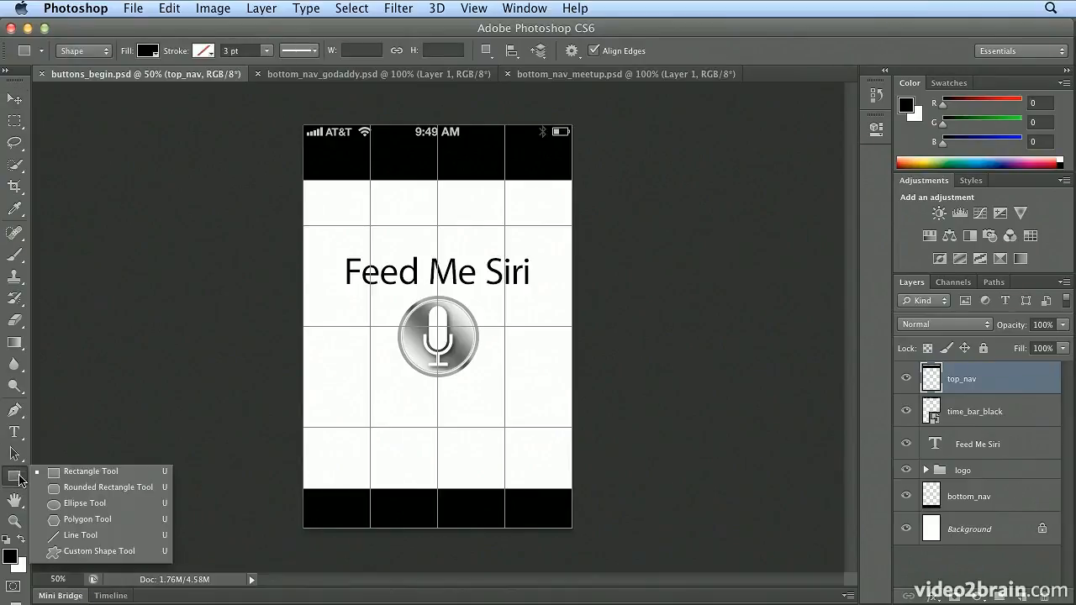
{"action": "left_click", "coordinate": [91, 552]}
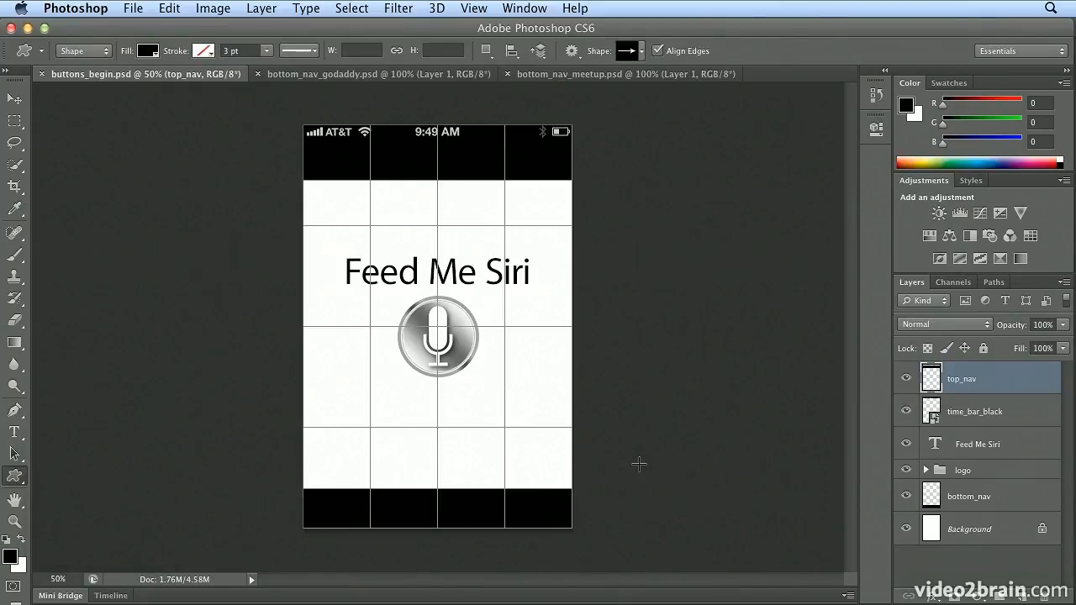
{"action": "left_click", "coordinate": [642, 52]}
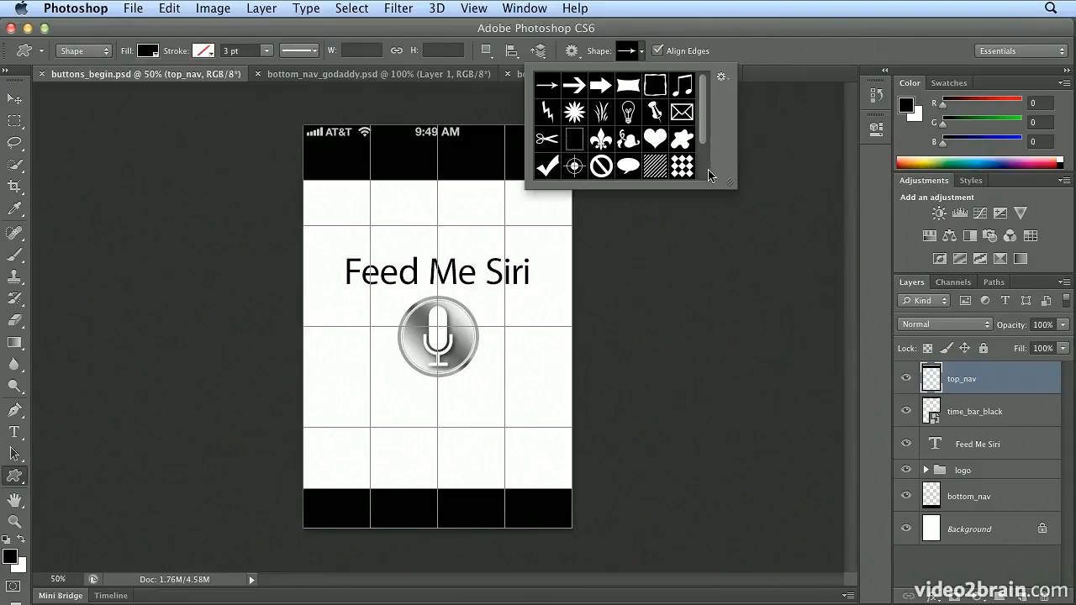
{"action": "scroll", "coordinate": [709, 175], "scroll_direction": "down", "scroll_amount": 2}
{"action": "left_click_drag", "start_coordinate": [709, 175], "coordinate": [698, 119]}
{"action": "left_click", "coordinate": [688, 120]}
{"action": "left_click_drag", "start_coordinate": [304, 494], "coordinate": [344, 518]}
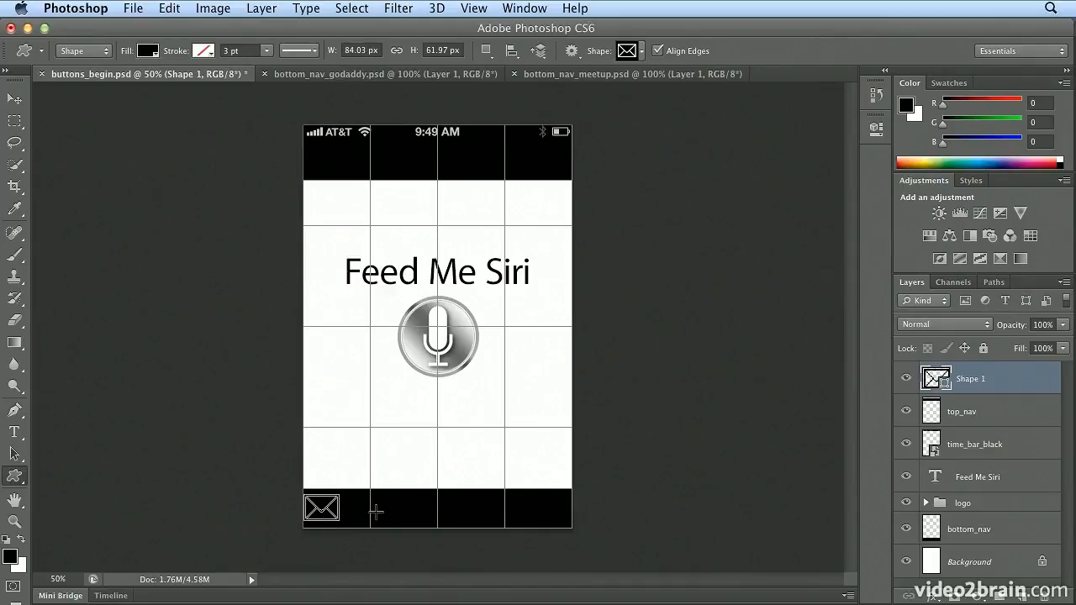
Step: Change the envelope shape's fill to white and rename its layer mail
{"action": "left_click", "coordinate": [148, 50]}
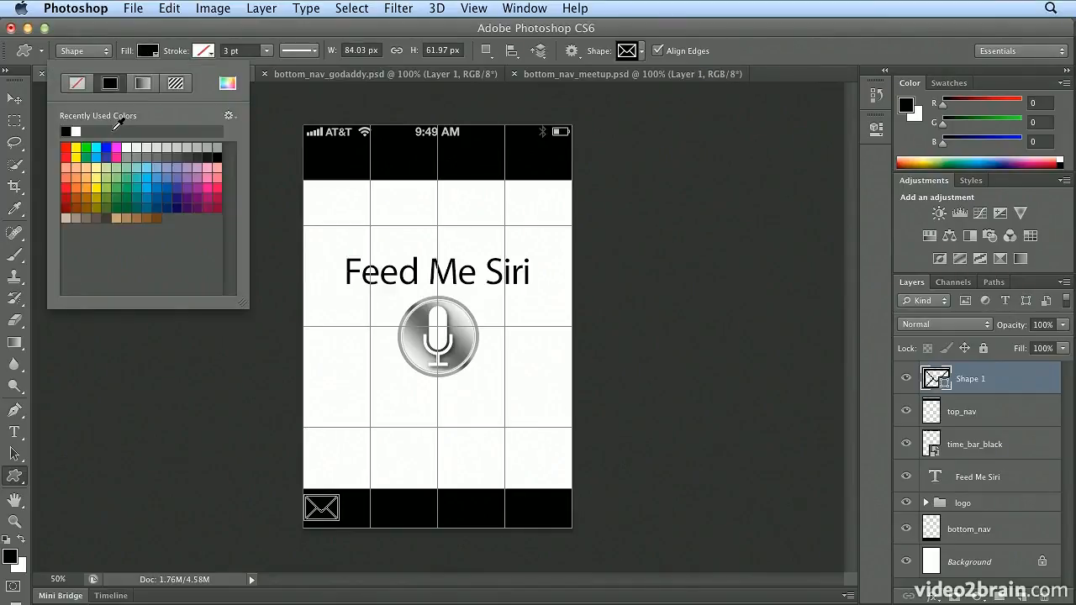
{"action": "left_click", "coordinate": [76, 131]}
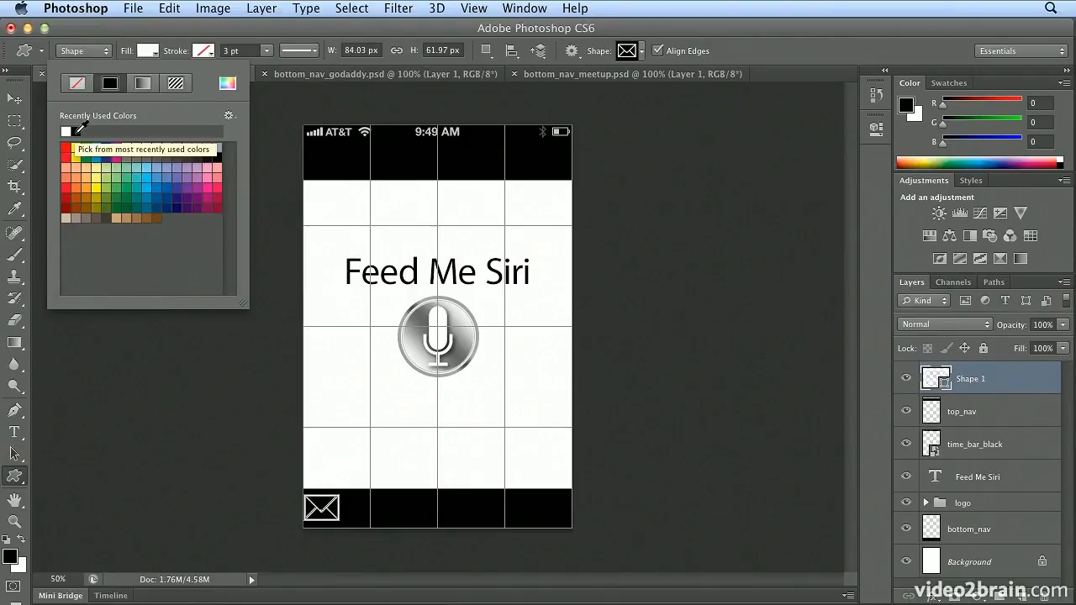
{"action": "left_click", "coordinate": [14, 99]}
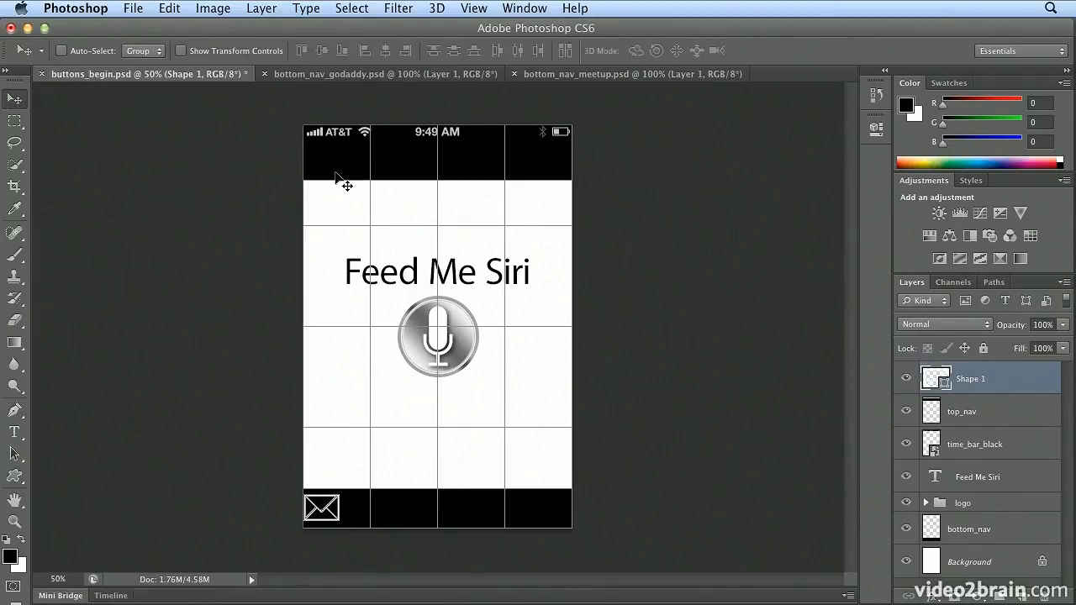
{"action": "double_click", "coordinate": [973, 379]}
{"action": "type", "text": "mail"}
{"action": "key", "text": "Return"}
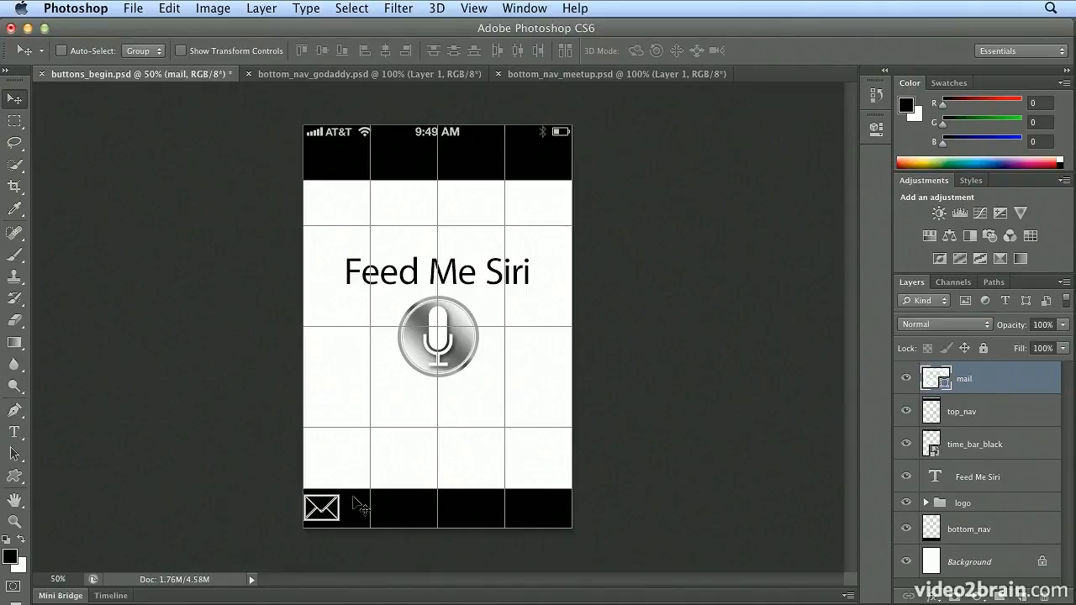
Step: Nudge the mail icon right within the bottom bar's first grid column, roughly centering it
{"action": "key", "text": "Right"}
{"action": "key", "text": "Right"}
{"action": "key", "text": "Right"}
{"action": "key", "text": "Right"}
{"action": "key", "text": "Right"}
{"action": "key", "text": "Right"}
{"action": "key", "text": "Right"}
{"action": "key", "text": "Right"}
{"action": "key", "text": "Right"}
{"action": "key", "text": "Right"}
{"action": "key", "text": "Right"}
{"action": "key", "text": "Right"}
{"action": "key", "text": "Right"}
{"action": "key", "text": "Right"}
{"action": "key", "text": "Right"}
{"action": "key", "text": "Right"}
{"action": "key", "text": "Right"}
{"action": "key", "text": "Right"}
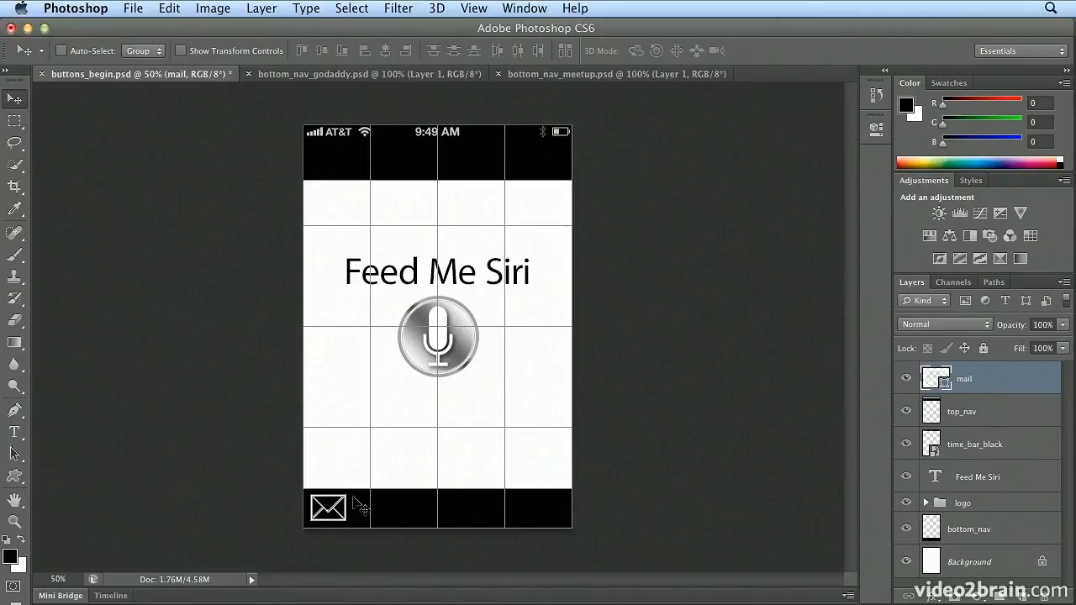
{"action": "key", "text": "Right"}
{"action": "key", "text": "Right"}
{"action": "key", "text": "Right"}
{"action": "key", "text": "Right"}
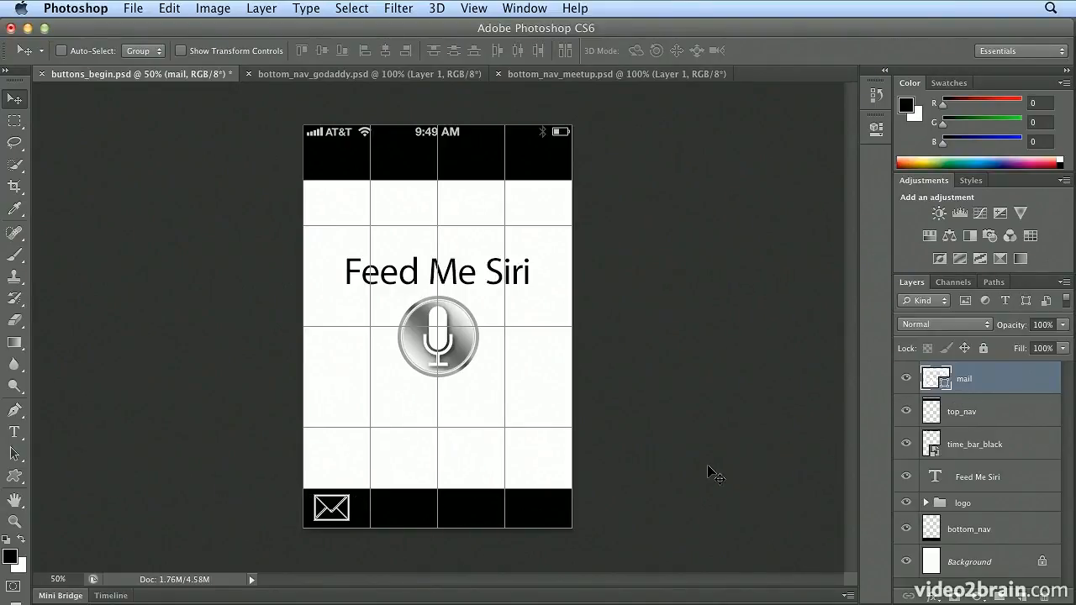
Step: Check bottom_nav_godaddy.psd for reference, and append the All shape library to the custom shape picker in buttons_begin.psd
{"action": "left_click", "coordinate": [353, 74]}
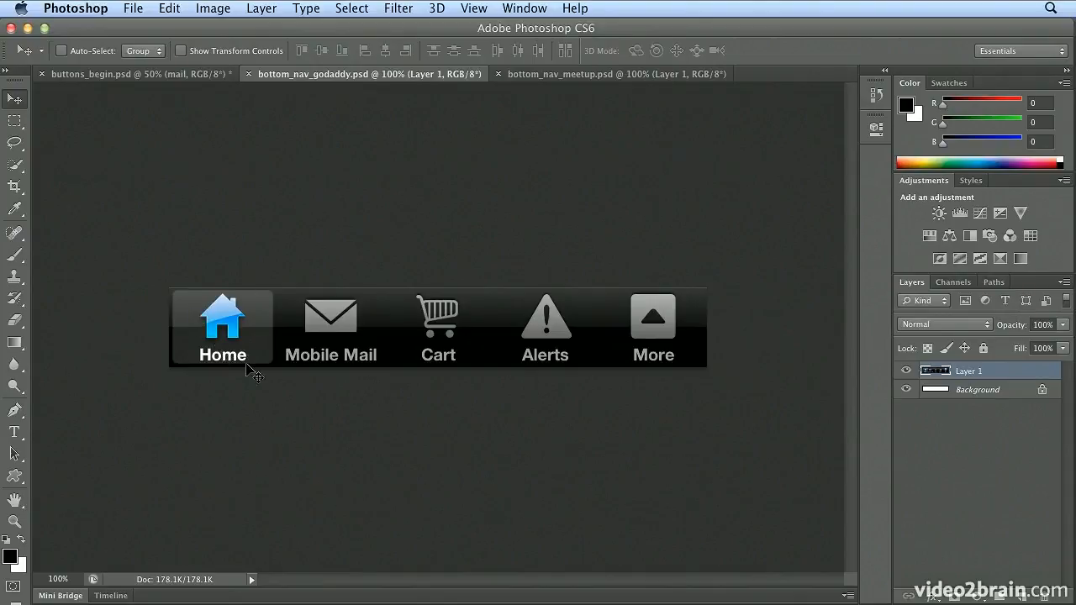
{"action": "left_click", "coordinate": [84, 74]}
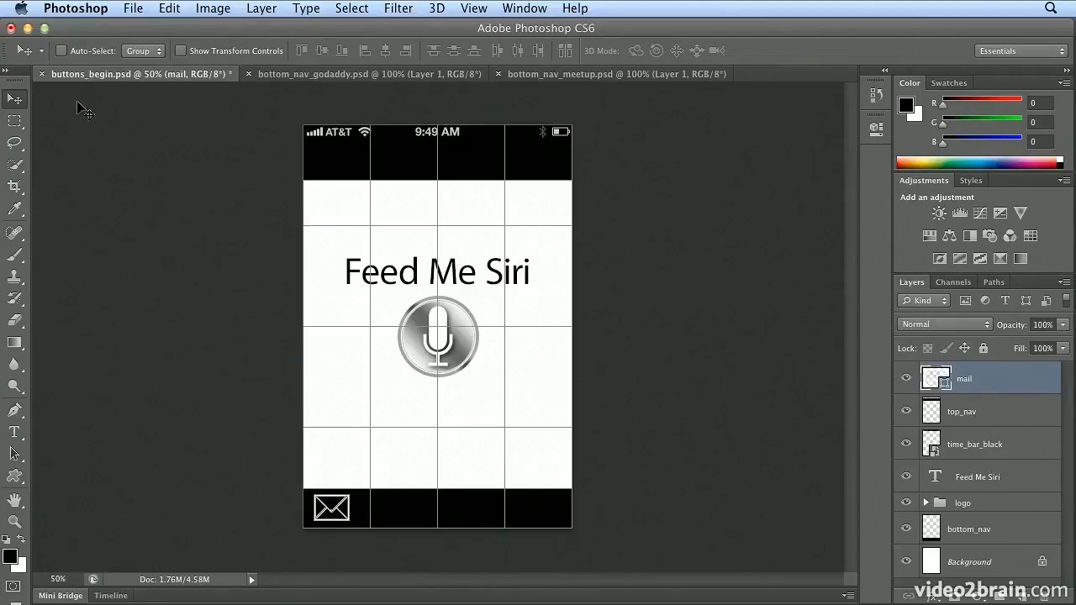
{"action": "left_click", "coordinate": [21, 477]}
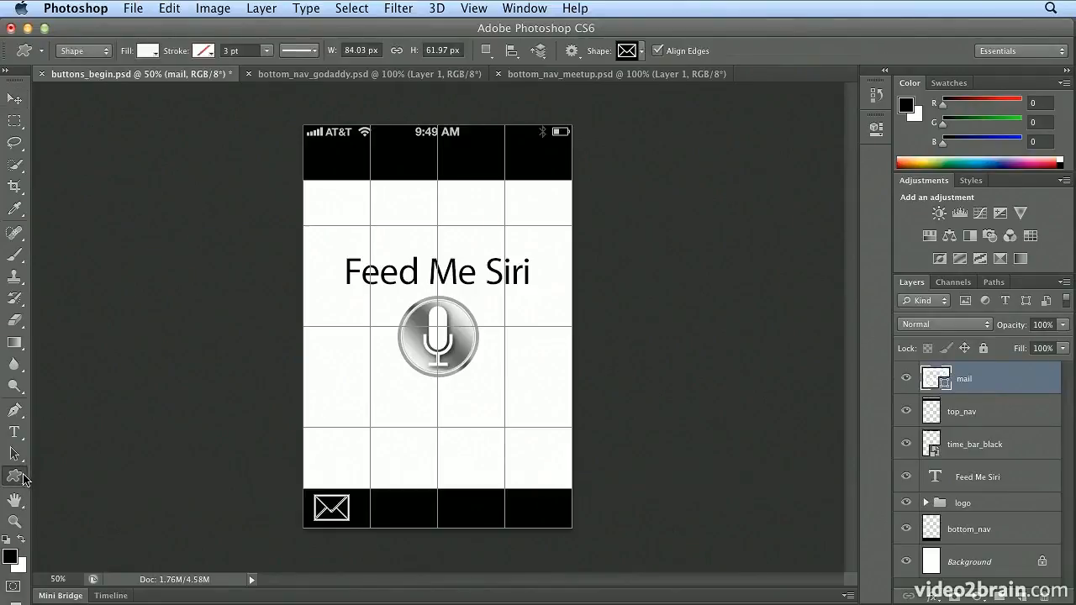
{"action": "left_click", "coordinate": [641, 51]}
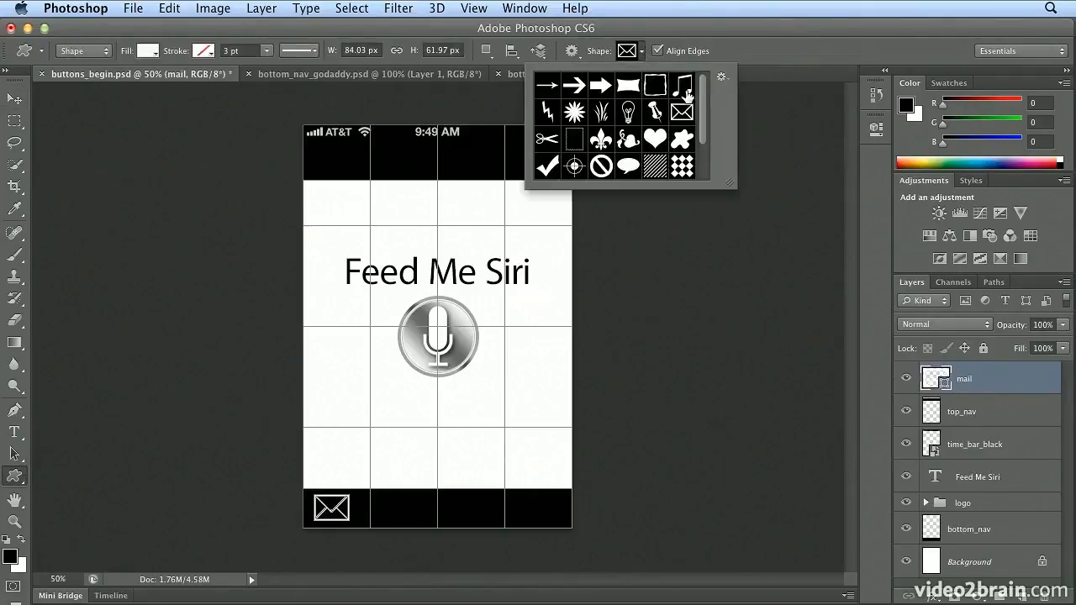
{"action": "scroll", "coordinate": [702, 162], "scroll_direction": "down", "scroll_amount": 3}
{"action": "left_click_drag", "start_coordinate": [700, 158], "coordinate": [701, 169]}
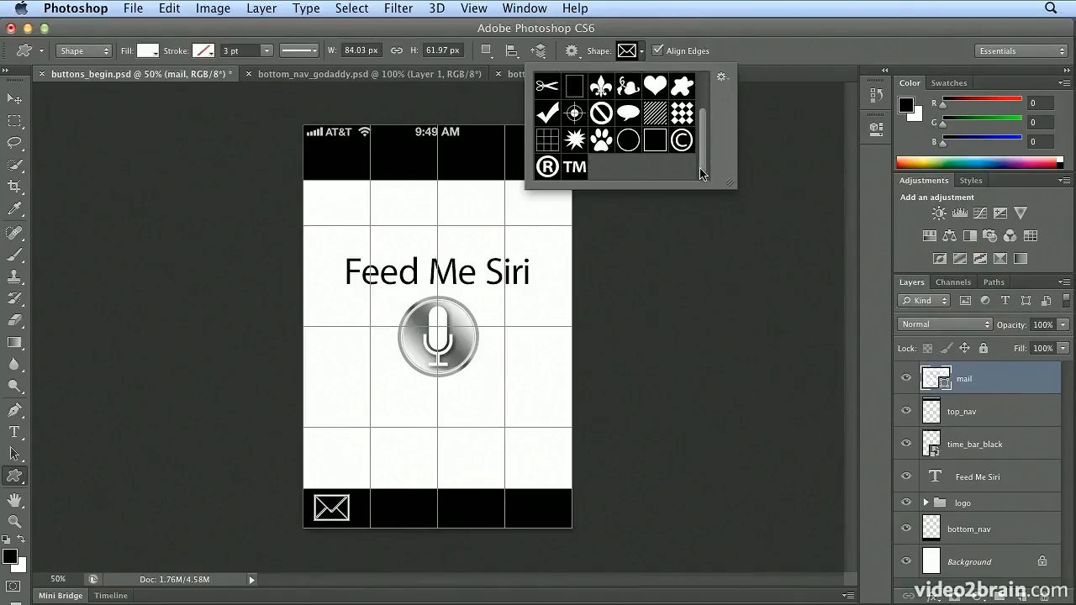
{"action": "left_click", "coordinate": [721, 77]}
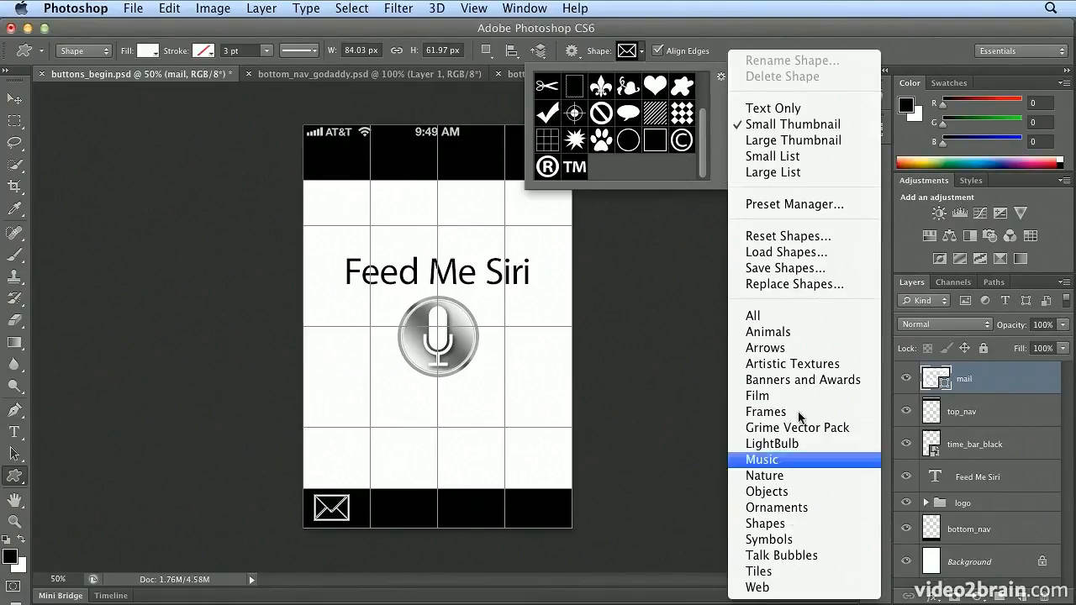
{"action": "left_click", "coordinate": [794, 316]}
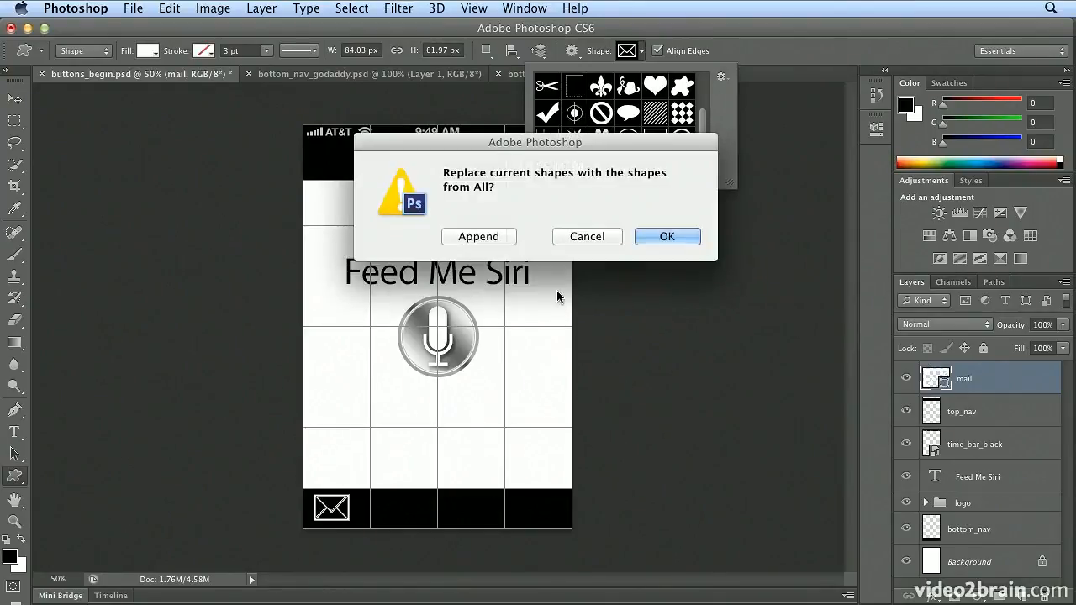
{"action": "left_click", "coordinate": [495, 237]}
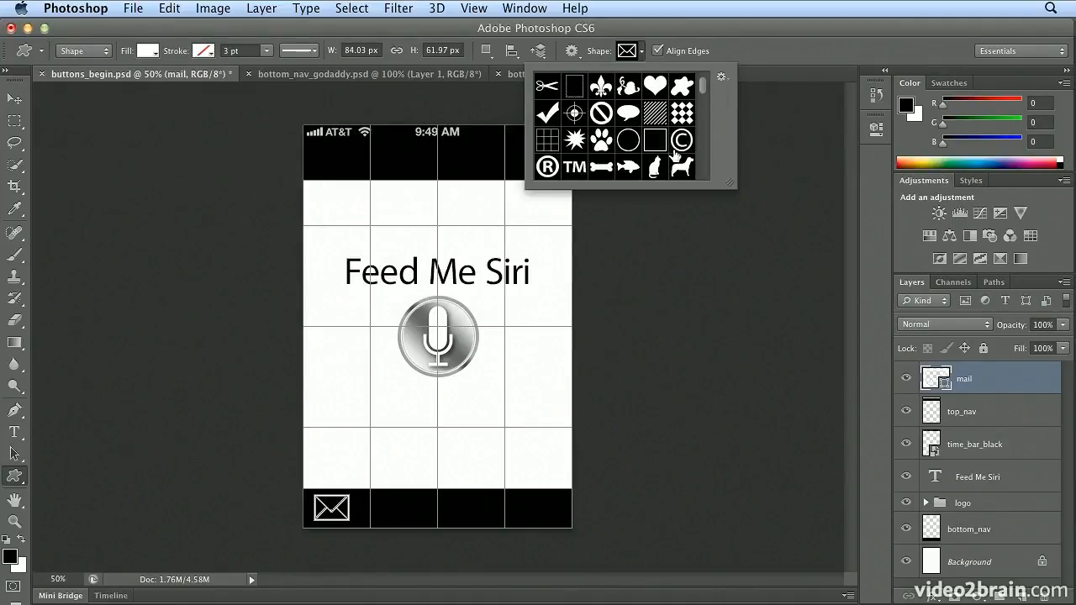
Step: Enlarge the custom shape picker to browse the appended shapes and choose the dog shape
{"action": "left_click_drag", "start_coordinate": [730, 181], "coordinate": [707, 560]}
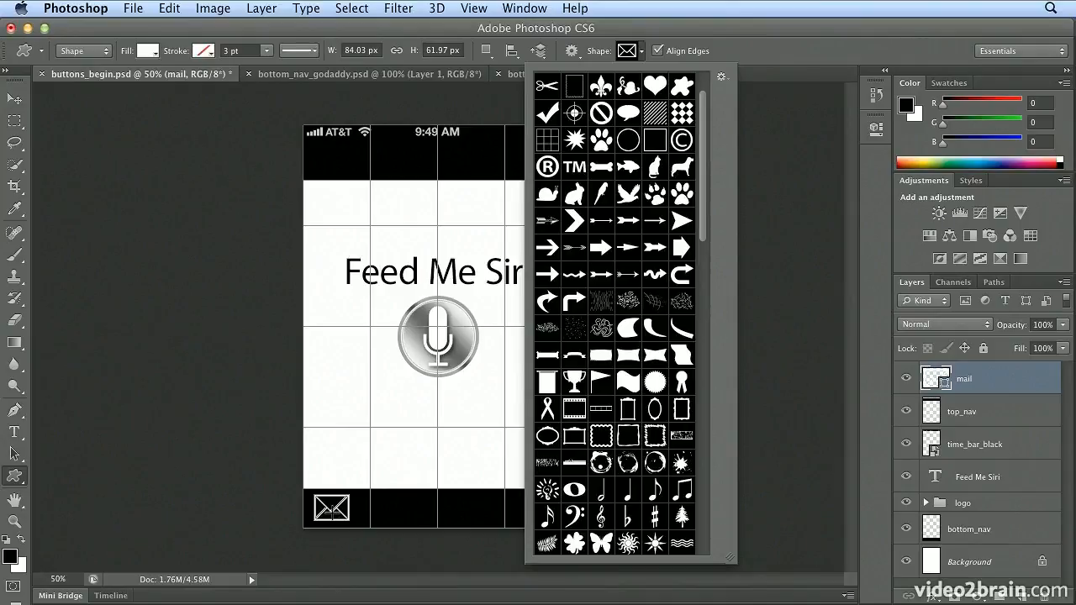
{"action": "left_click", "coordinate": [703, 528]}
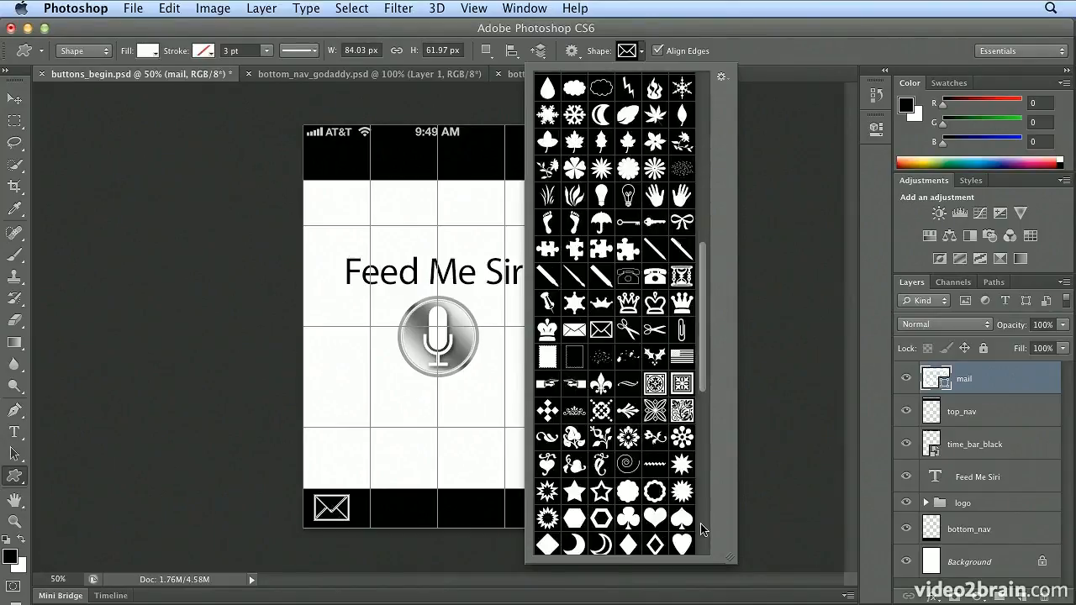
{"action": "left_click", "coordinate": [703, 159]}
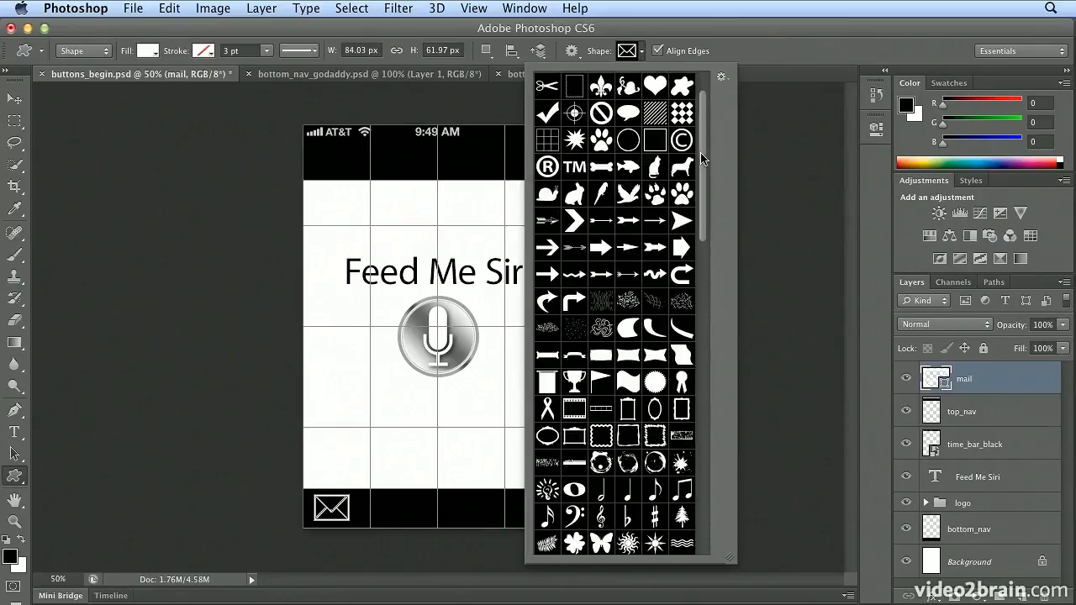
{"action": "left_click", "coordinate": [682, 167]}
Step: Draw the dog shape in the second grid column of the bottom bar with the mail layer active
{"action": "left_click", "coordinate": [382, 498]}
{"action": "left_click_drag", "start_coordinate": [387, 497], "coordinate": [437, 530]}
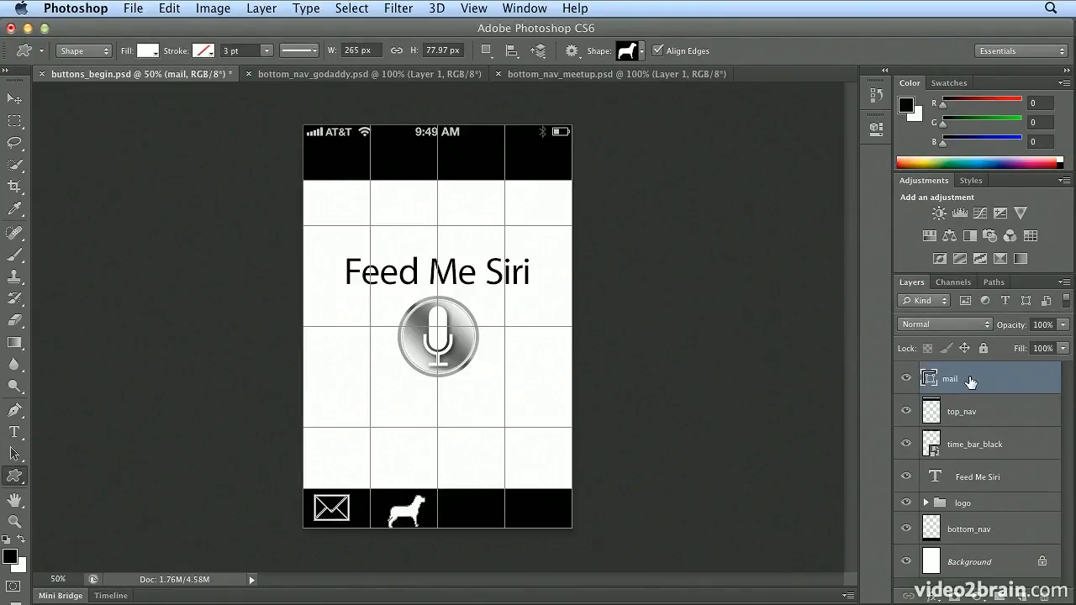
{"action": "left_click", "coordinate": [1051, 417]}
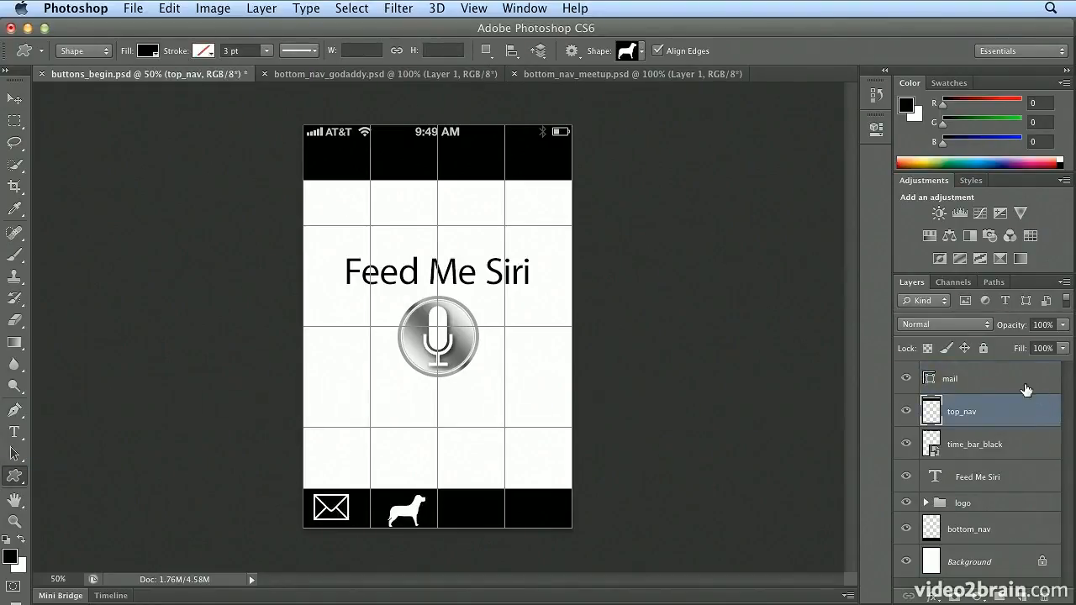
{"action": "left_click", "coordinate": [1019, 388]}
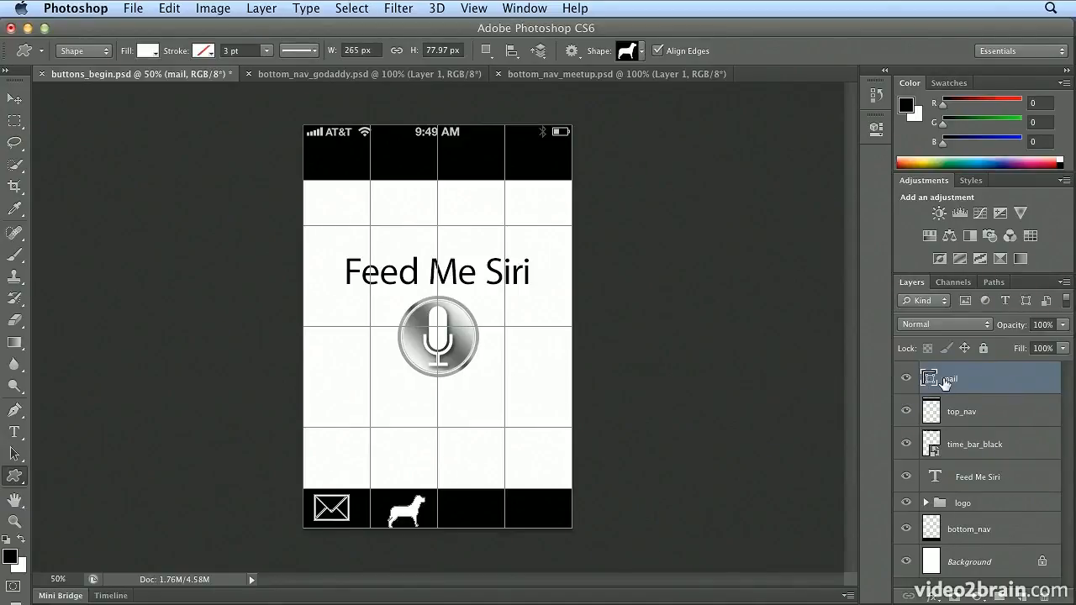
Step: Toggle the mail layer's visibility off and on, and undo the dog shape drawn on it
{"action": "left_click", "coordinate": [906, 378]}
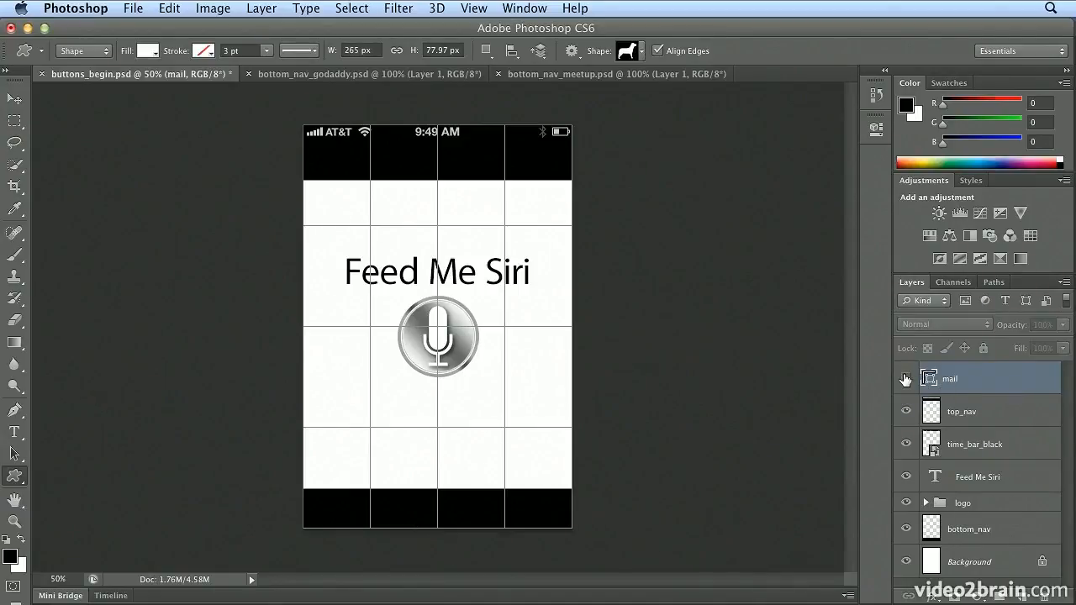
{"action": "left_click", "coordinate": [906, 379]}
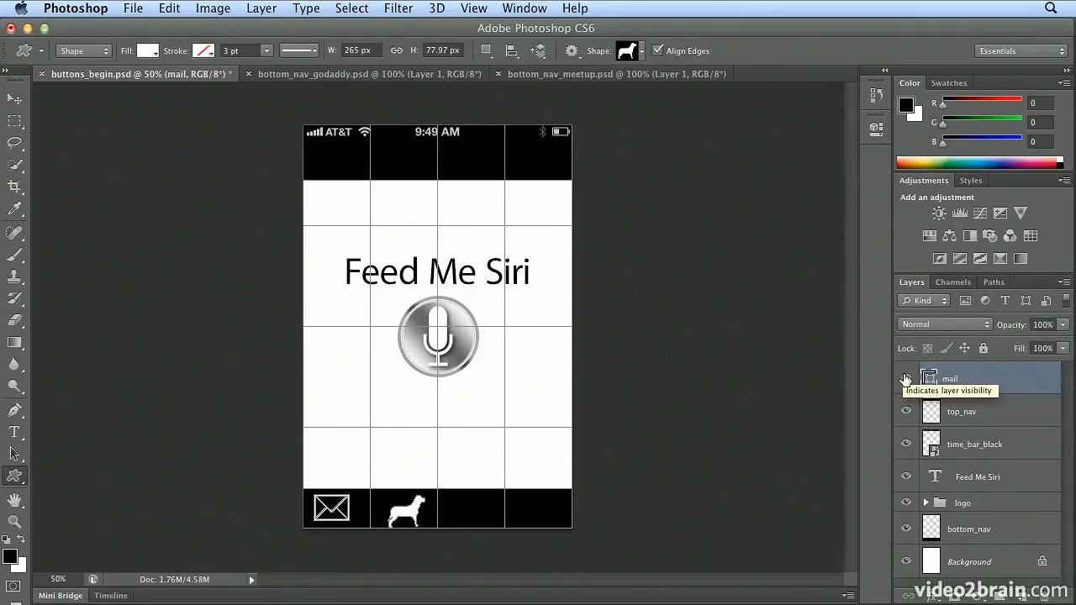
{"action": "left_click", "coordinate": [164, 10]}
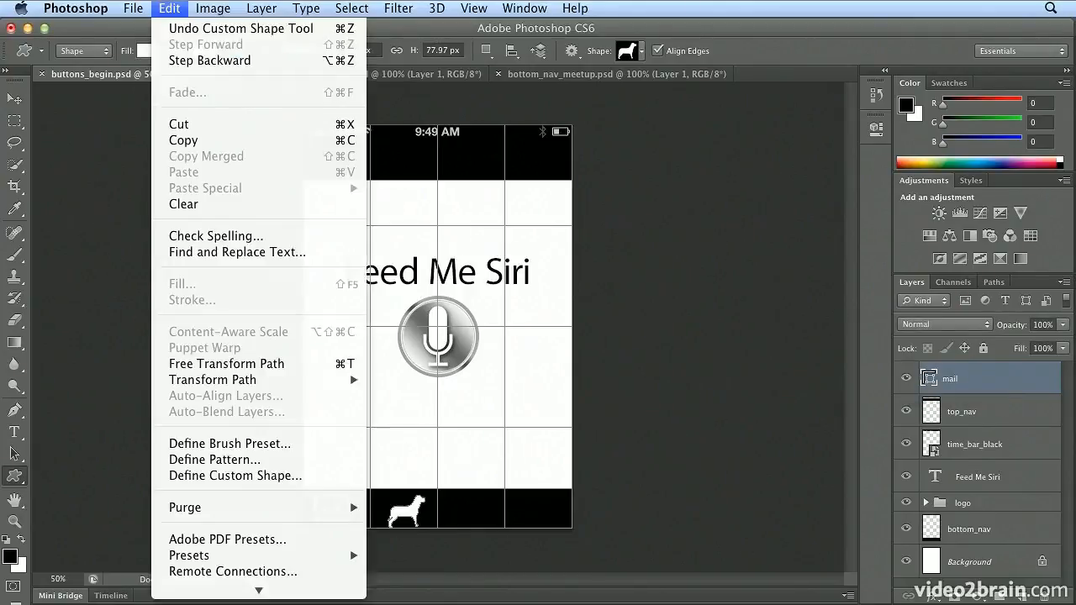
{"action": "left_click", "coordinate": [171, 27]}
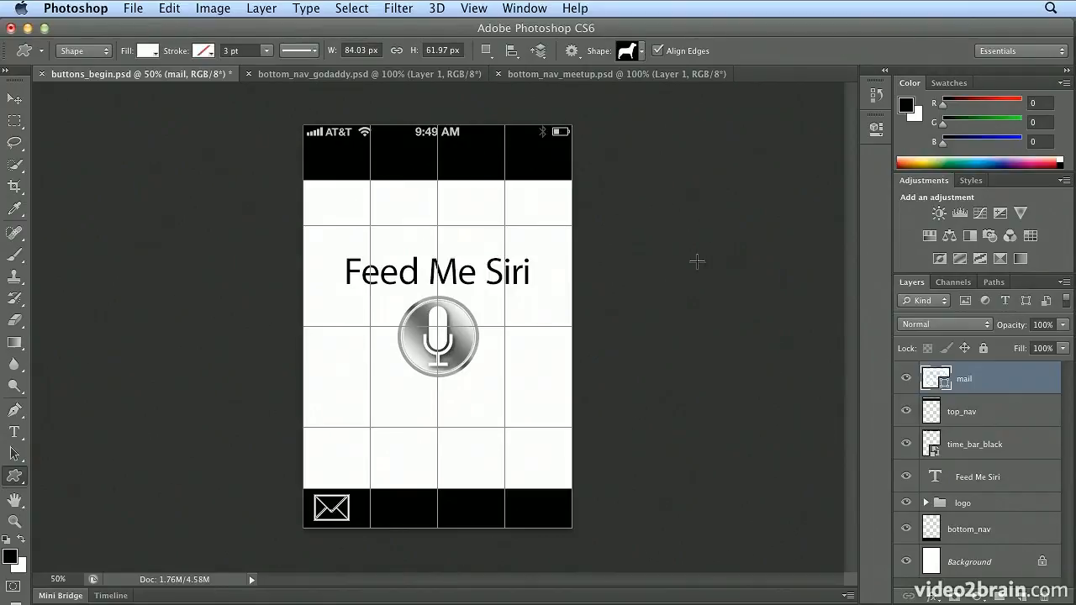
Step: Create a new layer named dog above the mail layer
{"action": "left_click", "coordinate": [261, 8]}
{"action": "mouse_move", "coordinate": [294, 27]}
{"action": "left_click", "coordinate": [493, 35]}
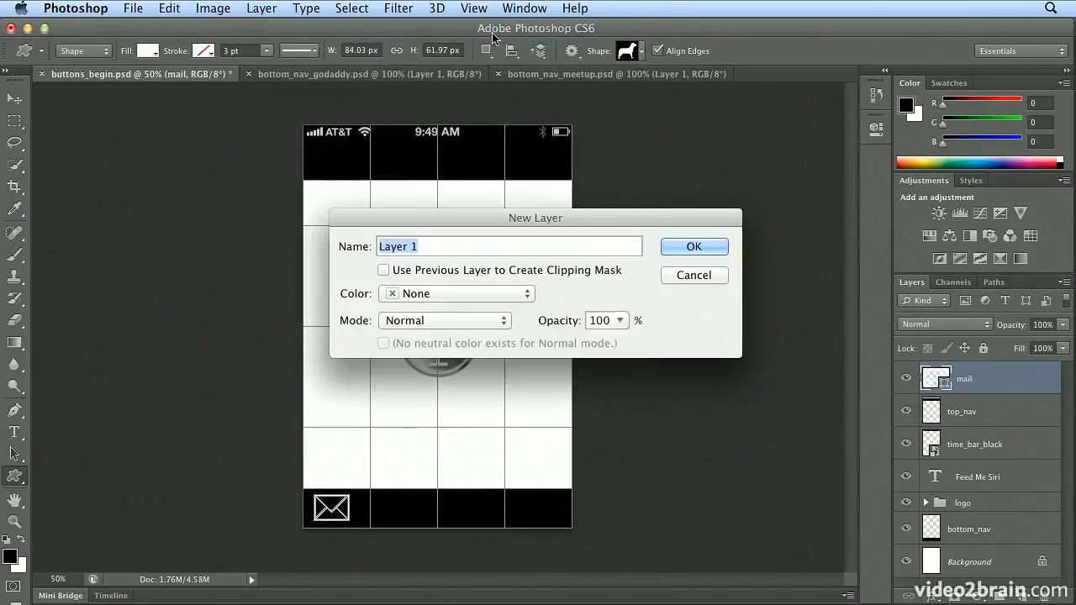
{"action": "type", "text": "dog"}
{"action": "key", "text": "Return"}
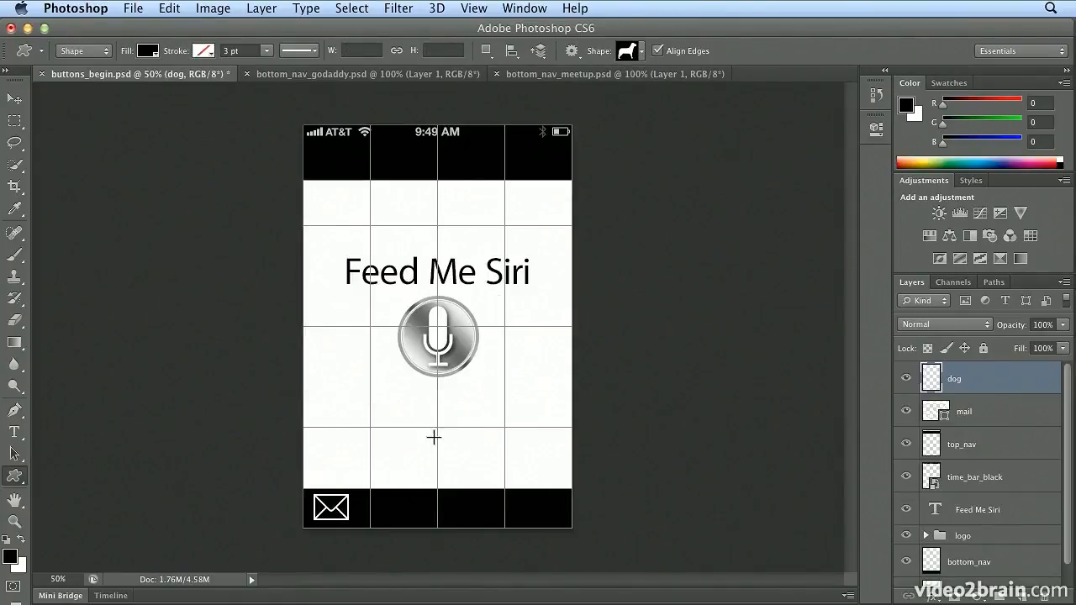
Step: Draw a dog shape about 93 × 80 px in the bottom bar's second grid column and fill it white
{"action": "left_click_drag", "start_coordinate": [370, 491], "coordinate": [410, 524]}
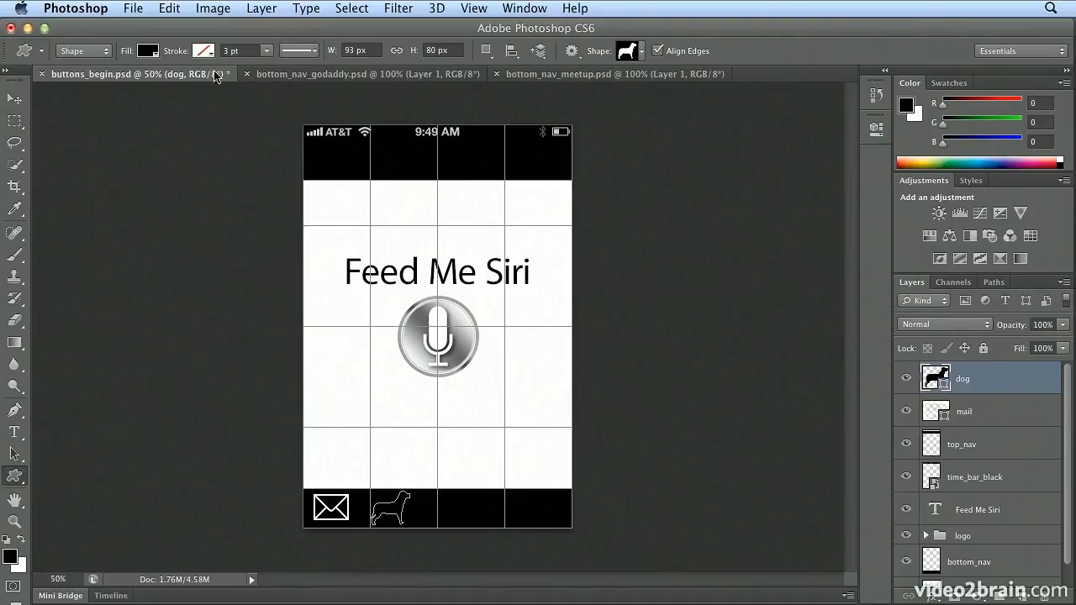
{"action": "left_click", "coordinate": [149, 51]}
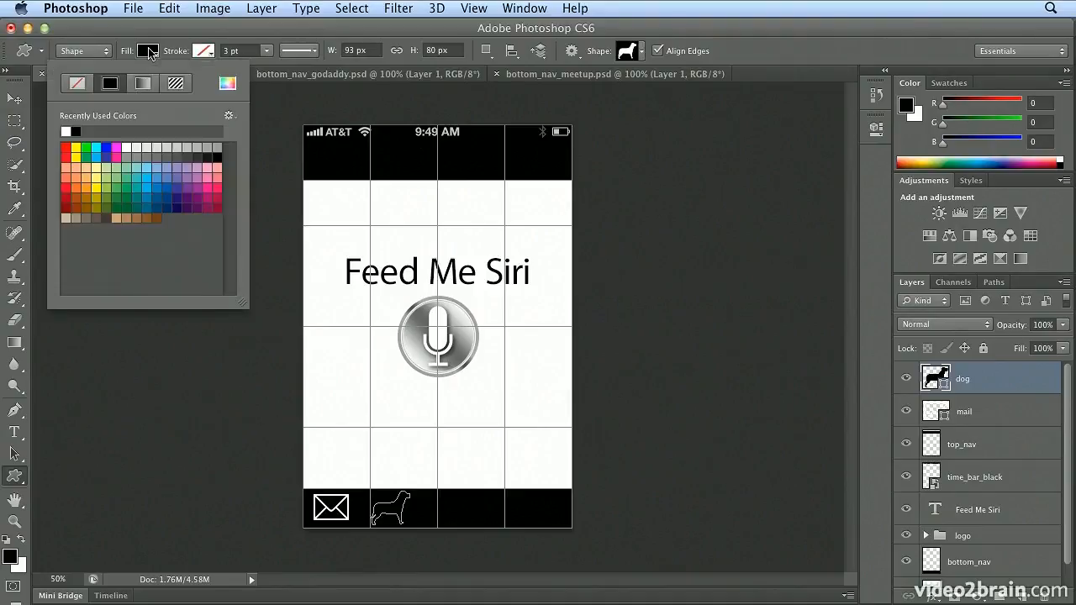
{"action": "left_click", "coordinate": [65, 132]}
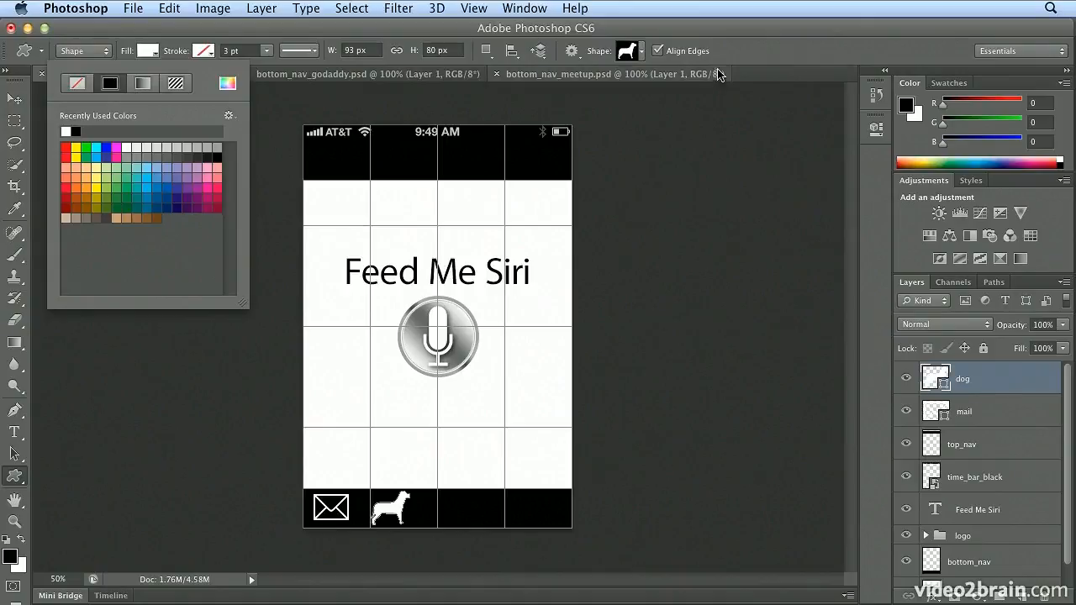
{"action": "left_click", "coordinate": [737, 48]}
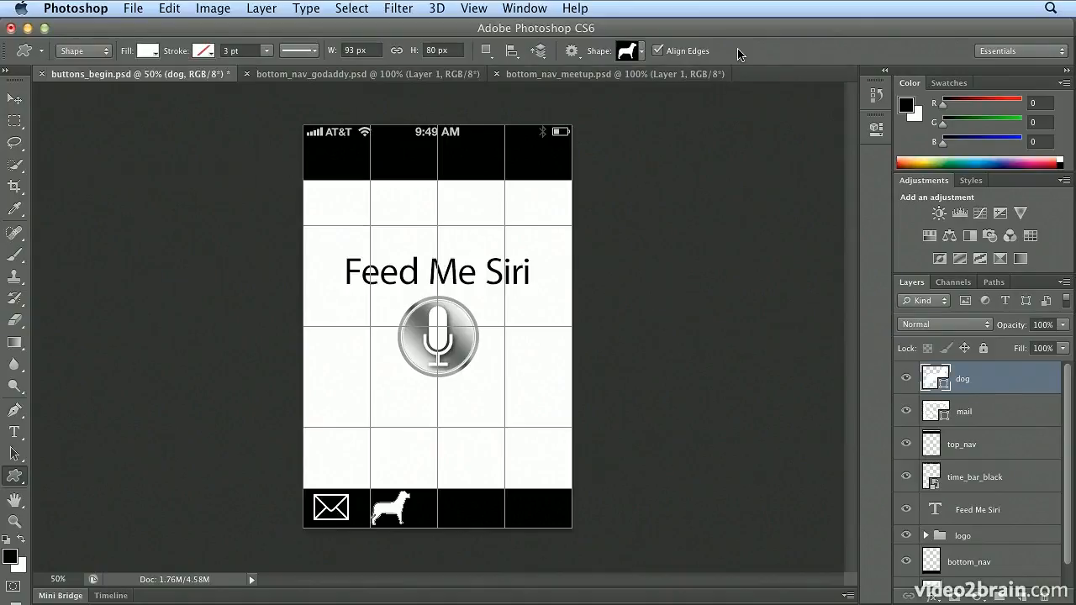
Step: Choose the cat custom shape and create a new layer named cat above the dog layer
{"action": "left_click", "coordinate": [641, 53]}
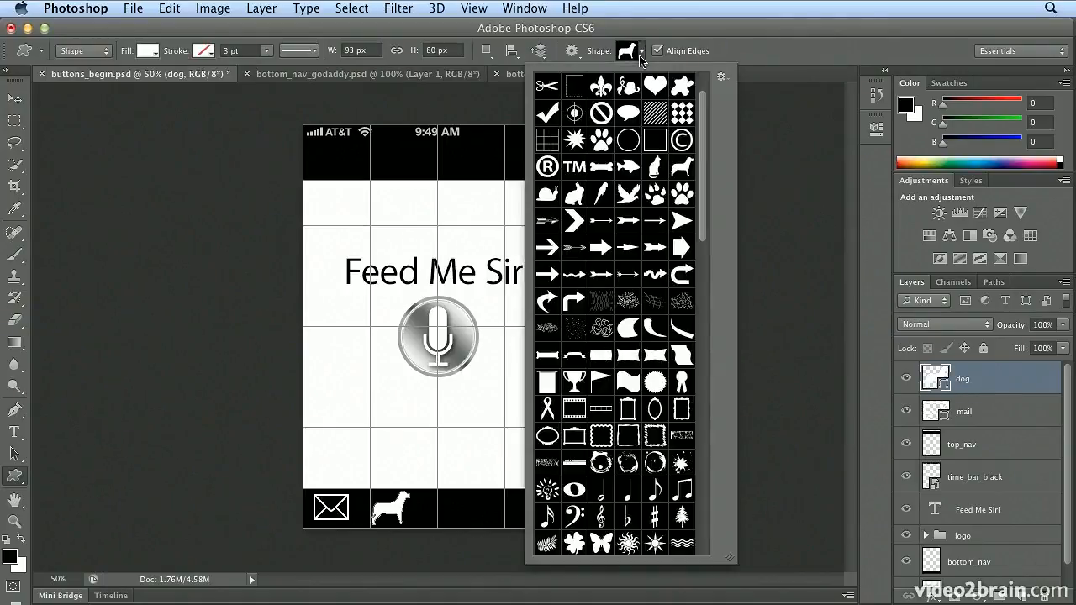
{"action": "left_click", "coordinate": [663, 173]}
{"action": "left_click", "coordinate": [753, 48]}
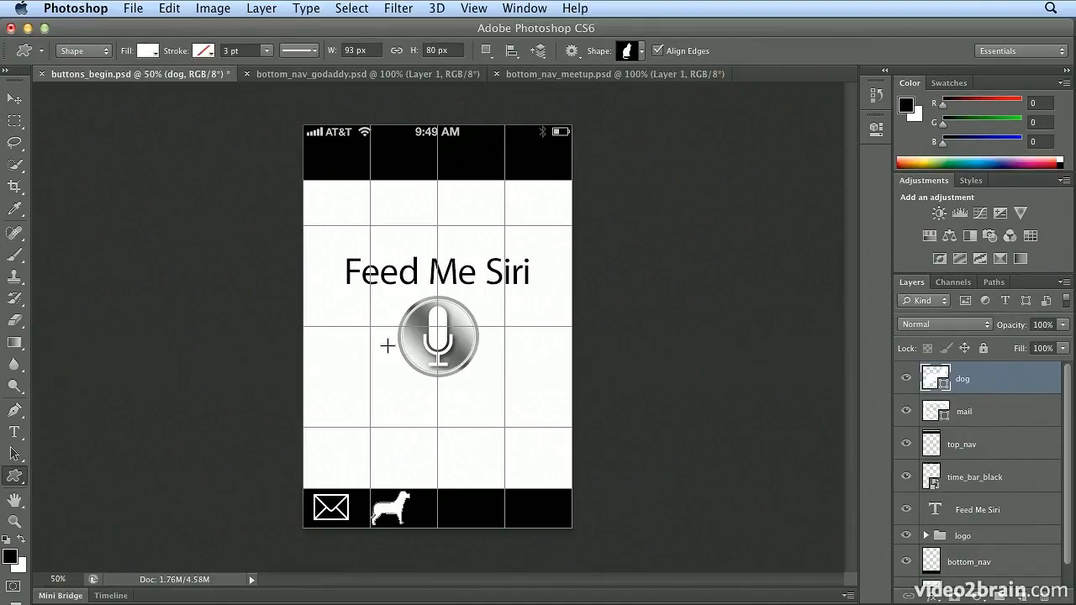
{"action": "left_click", "coordinate": [257, 7]}
{"action": "mouse_move", "coordinate": [262, 28]}
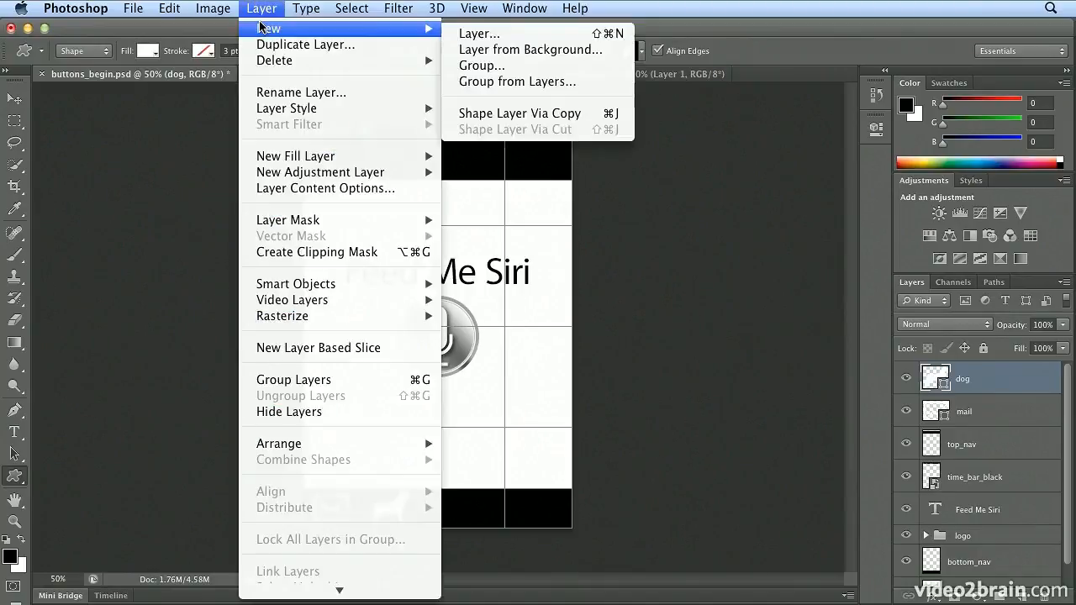
{"action": "left_click", "coordinate": [475, 34]}
{"action": "type", "text": "cat"}
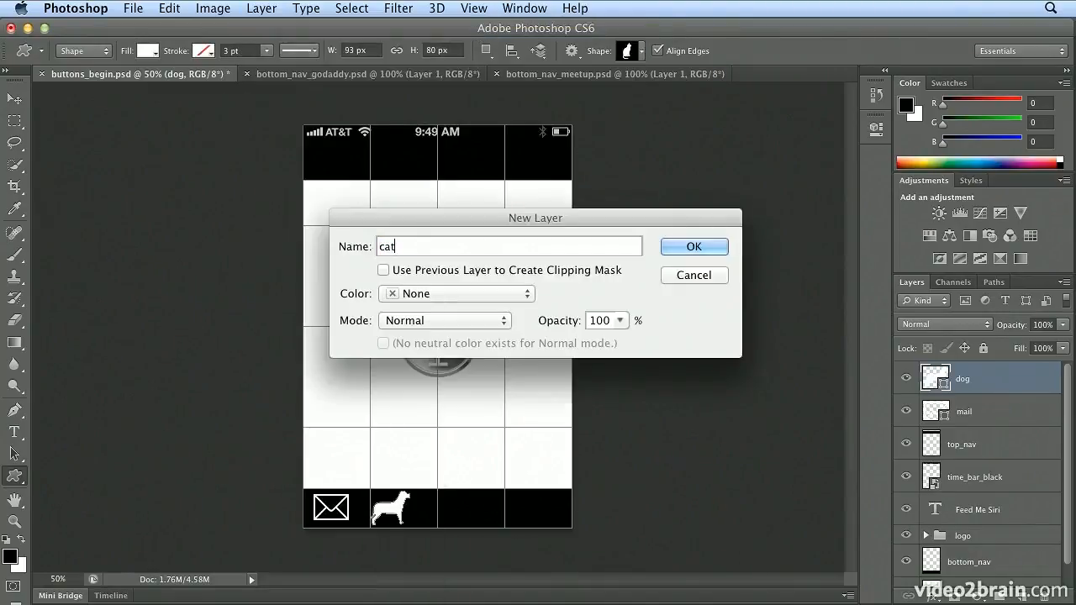
{"action": "key", "text": "Return"}
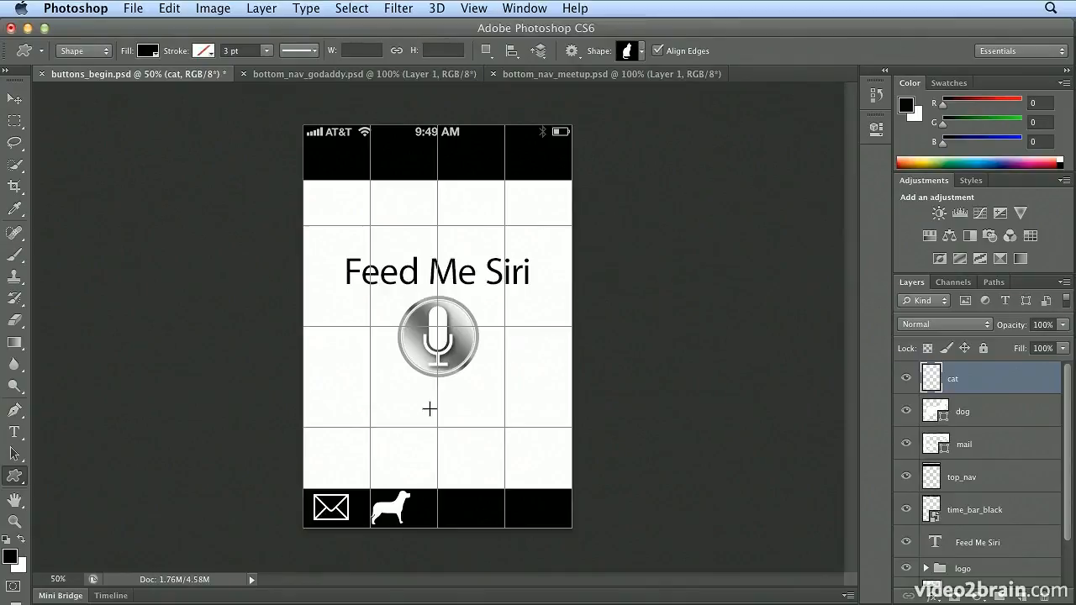
Step: Draw a cat shape about 45 × 84 px in the bottom bar's third grid column and fill it white
{"action": "left_click_drag", "start_coordinate": [452, 489], "coordinate": [495, 525]}
{"action": "left_click", "coordinate": [146, 50]}
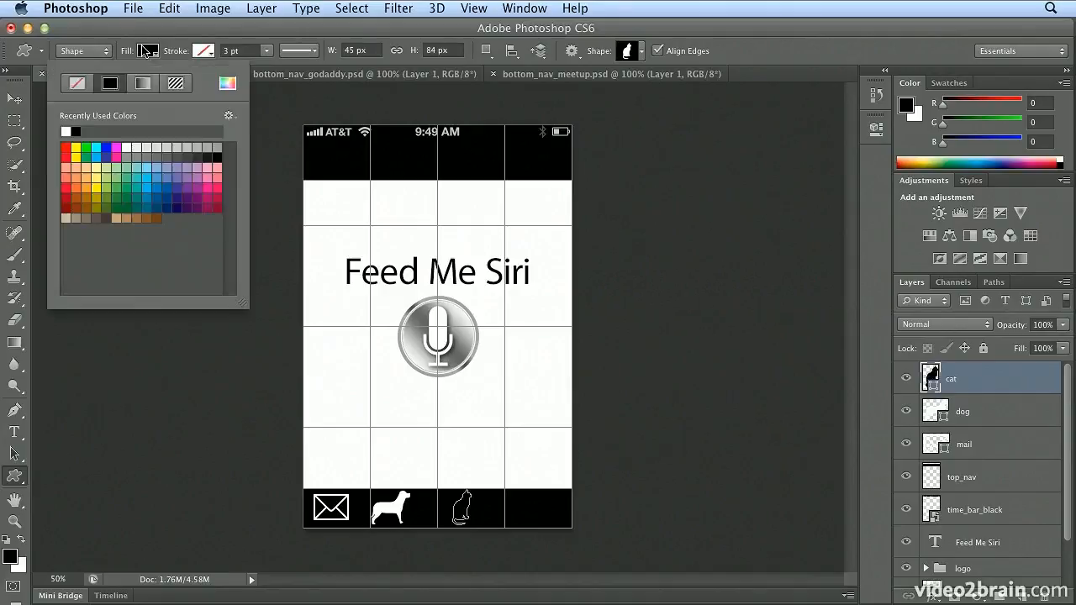
{"action": "left_click", "coordinate": [67, 131]}
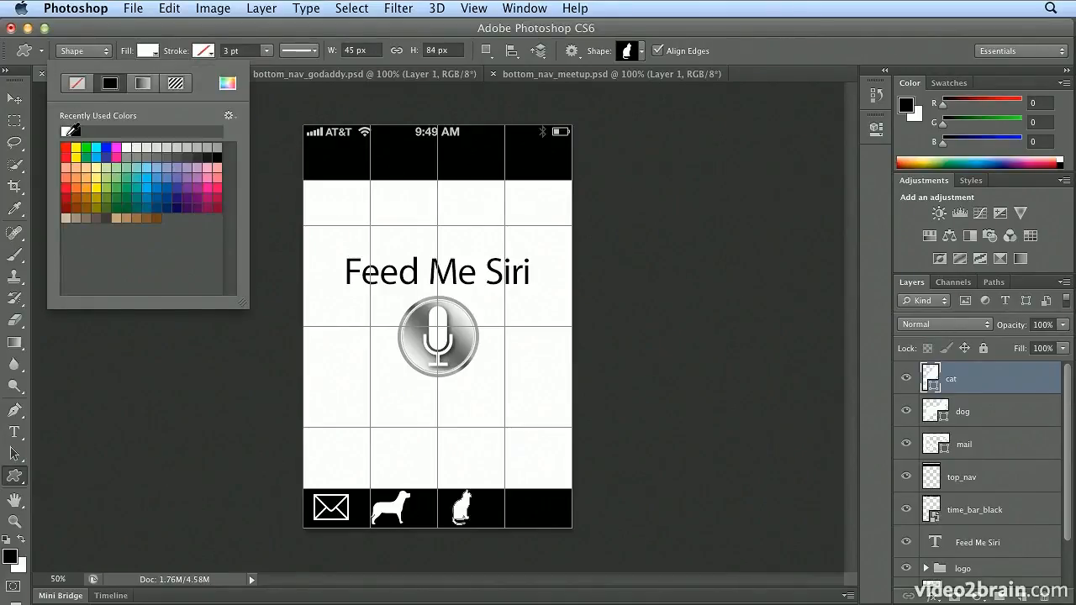
{"action": "left_click", "coordinate": [495, 31]}
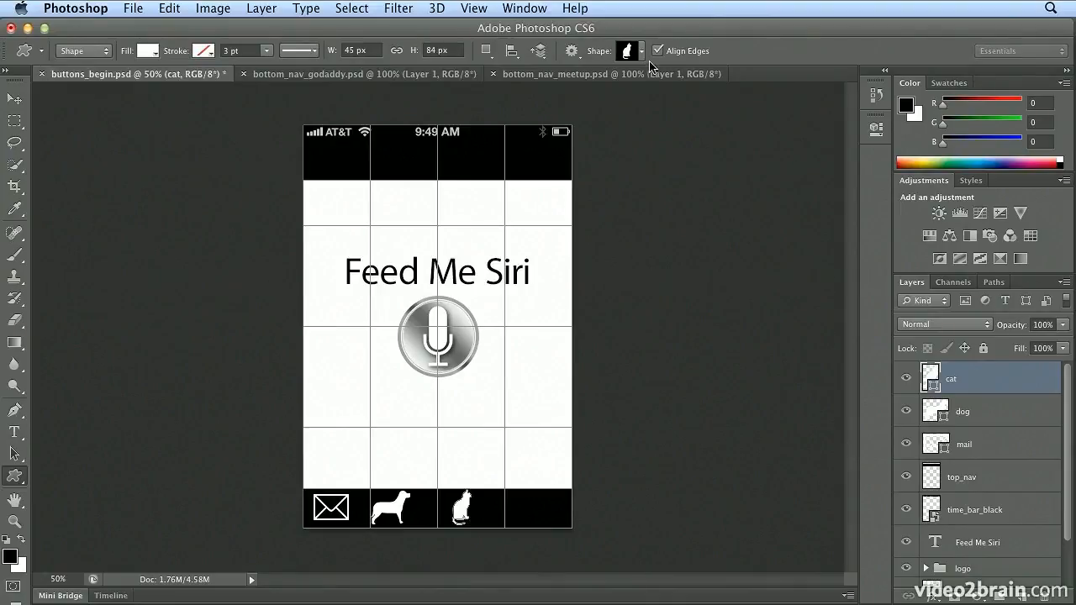
Step: Choose the Heart Card custom shape and create a new layer named favorites above the cat layer
{"action": "left_click", "coordinate": [641, 51]}
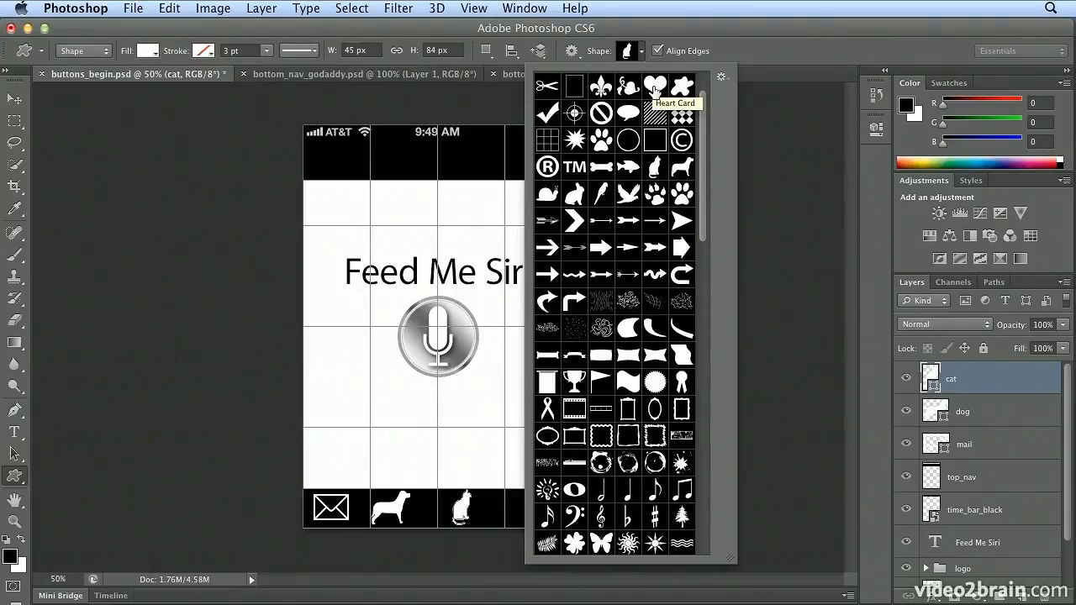
{"action": "left_click", "coordinate": [655, 87]}
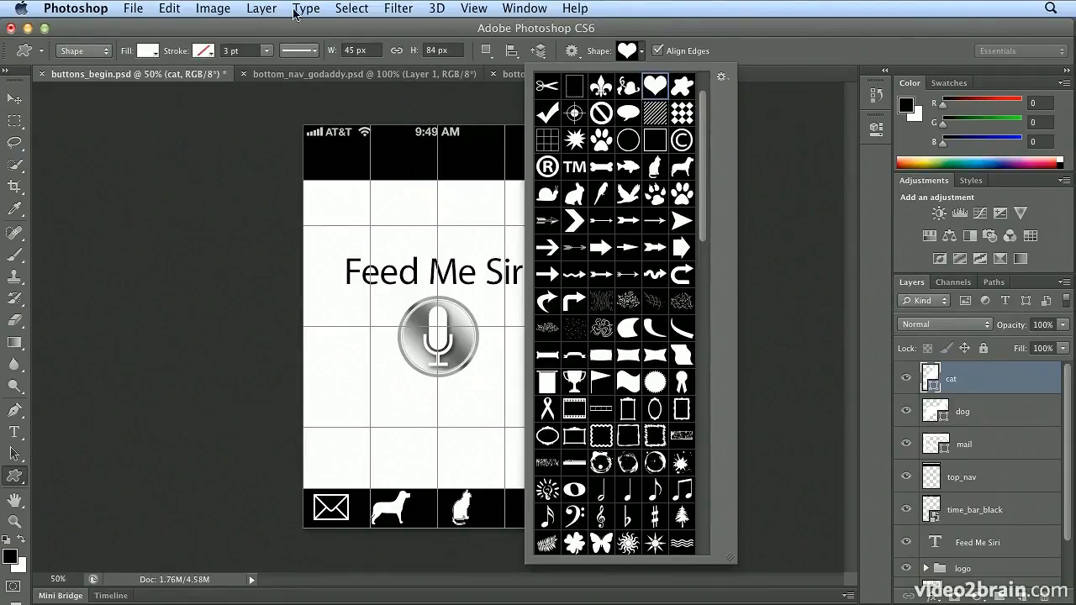
{"action": "left_click", "coordinate": [266, 8]}
{"action": "mouse_move", "coordinate": [271, 30]}
{"action": "left_click", "coordinate": [473, 34]}
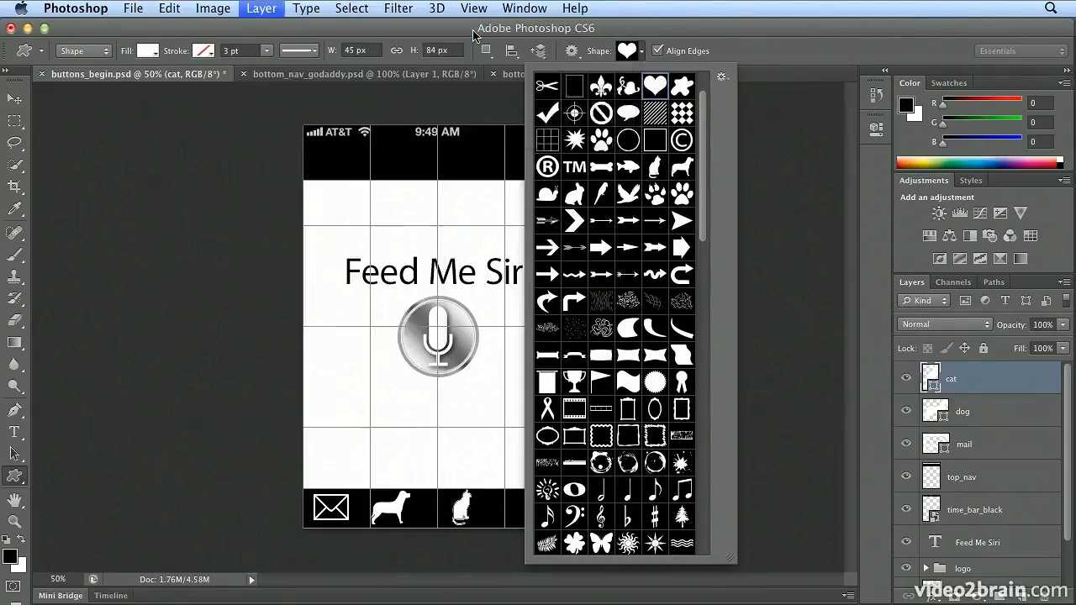
{"action": "type", "text": "fav"}
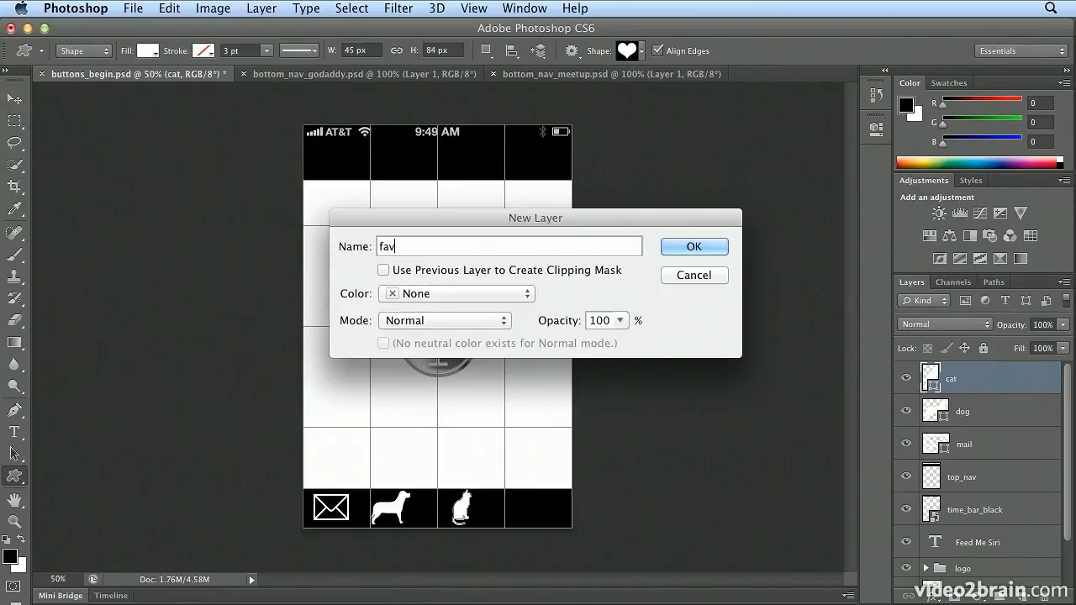
{"action": "type", "text": "orites"}
{"action": "key", "text": "Return"}
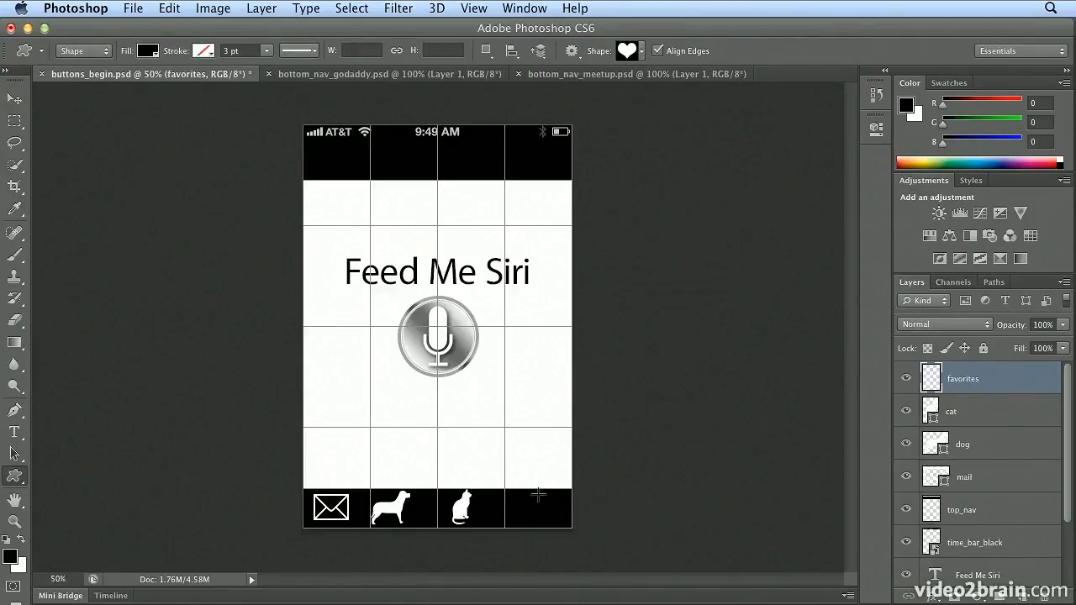
Step: Draw a heart shape about 92 × 80 px in the bottom bar's fourth grid column and fill it white
{"action": "left_click_drag", "start_coordinate": [520, 487], "coordinate": [560, 520]}
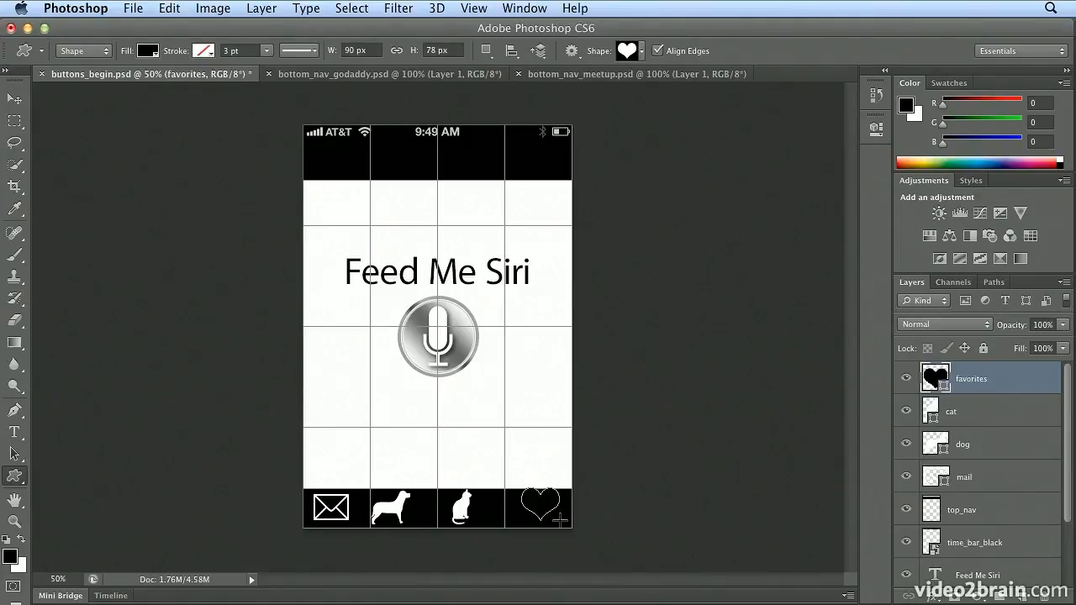
{"action": "key", "text": "super+z"}
{"action": "left_click_drag", "start_coordinate": [521, 499], "coordinate": [576, 531]}
{"action": "left_click", "coordinate": [148, 51]}
{"action": "left_click", "coordinate": [69, 132]}
Step: Align the favorites, cat, dog and mail layers by their vertical centers and distribute their horizontal centers
{"action": "left_click", "coordinate": [982, 477]}
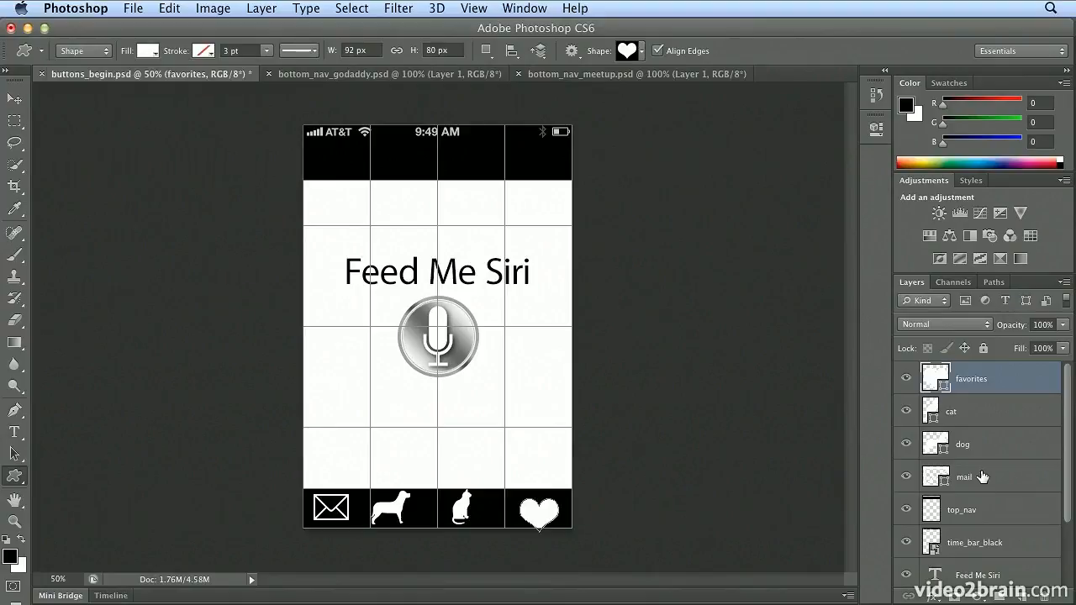
{"action": "left_click", "coordinate": [982, 477], "text": "shift"}
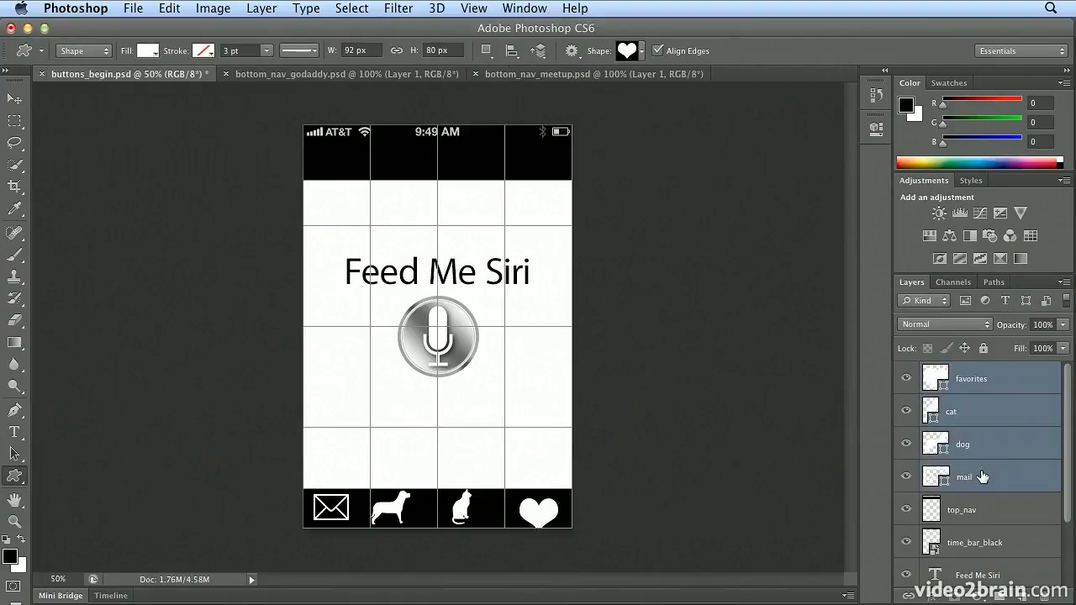
{"action": "left_click", "coordinate": [13, 100]}
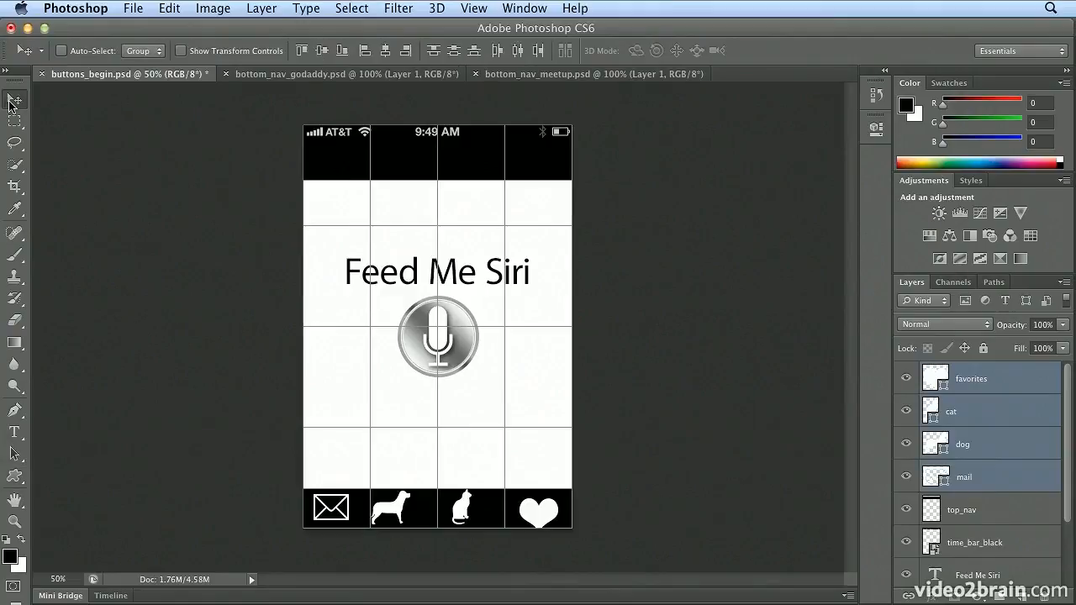
{"action": "left_click", "coordinate": [302, 53]}
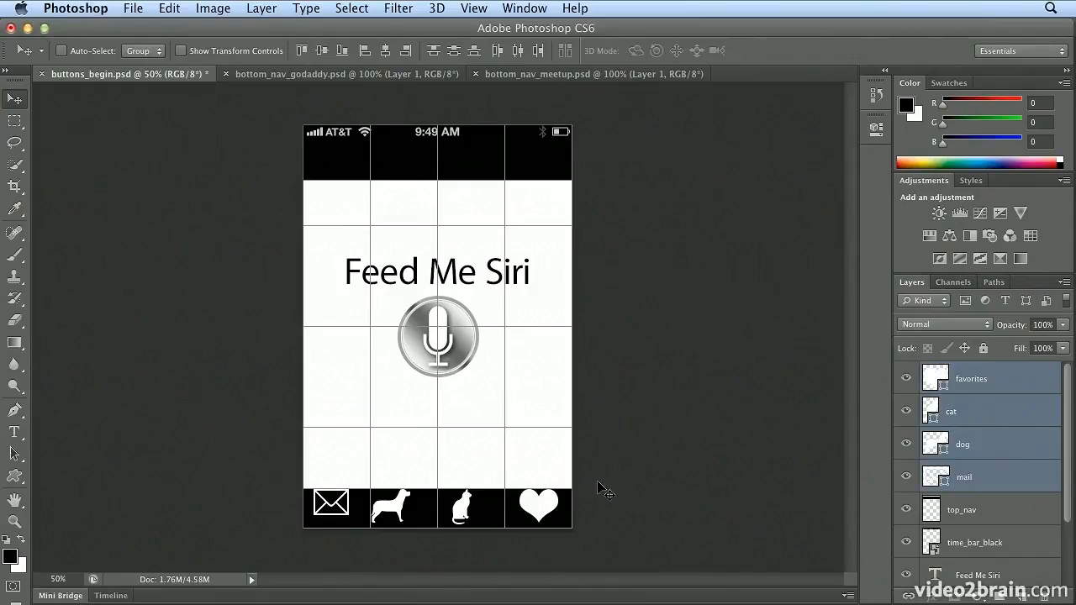
{"action": "left_click", "coordinate": [454, 51]}
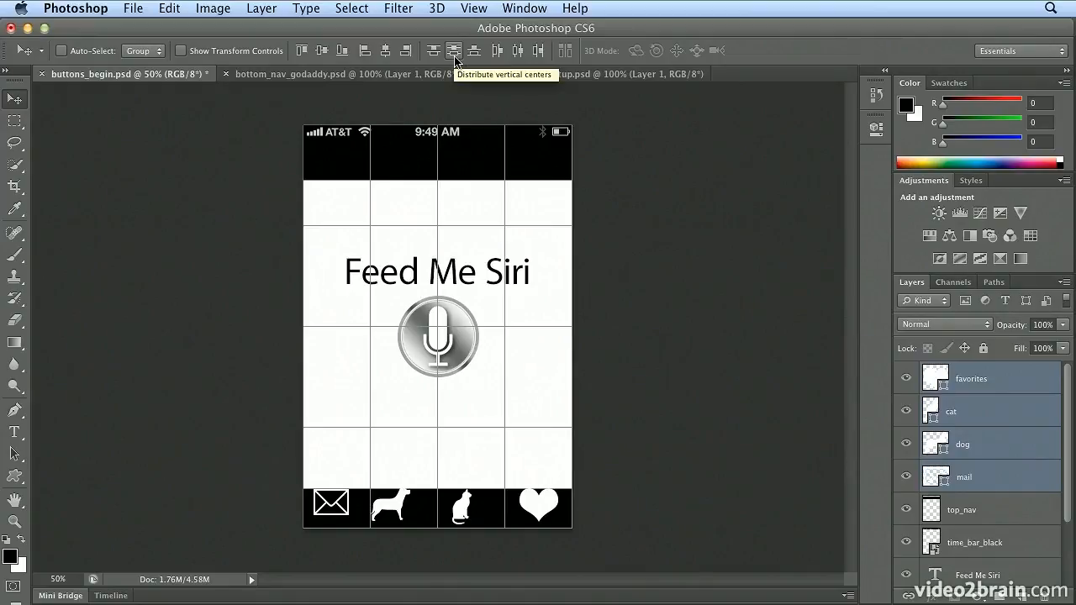
{"action": "left_click", "coordinate": [323, 52]}
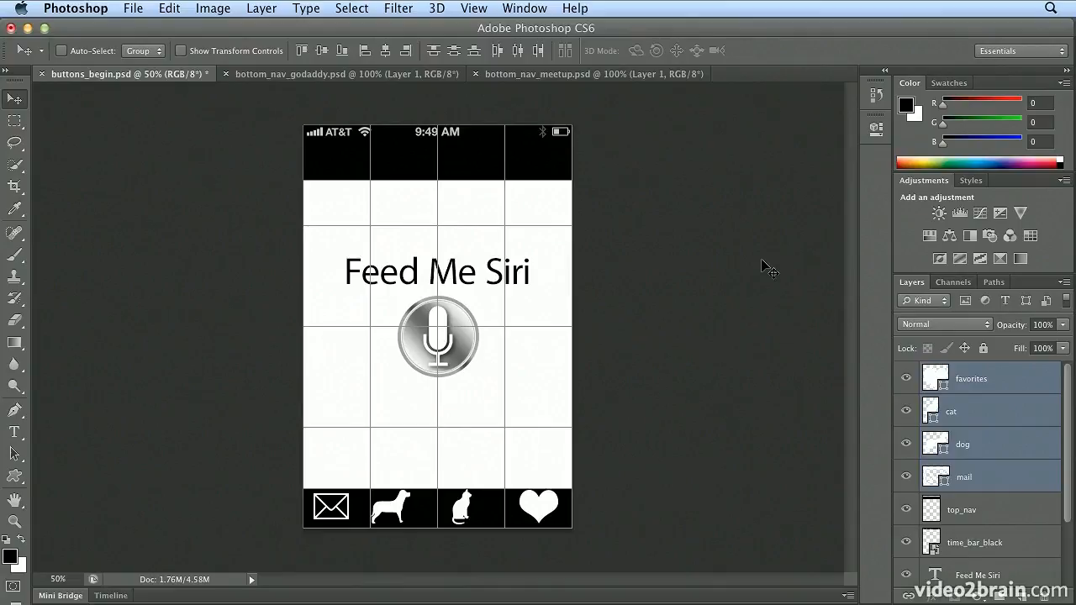
{"action": "left_click", "coordinate": [516, 52]}
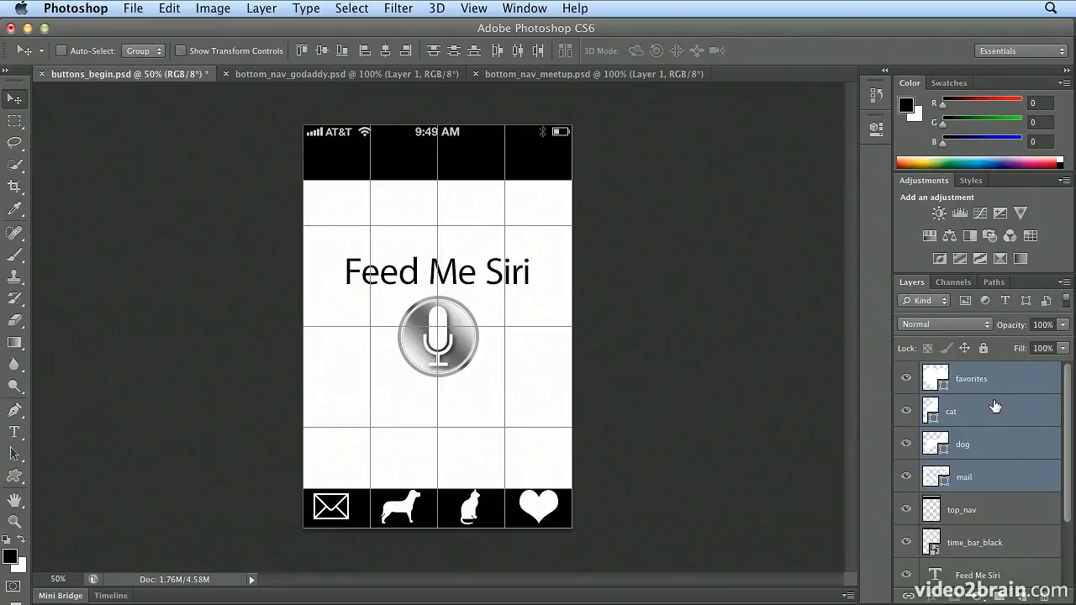
Step: Nudge the heart icon on the favorites layer slightly to the left
{"action": "left_click", "coordinate": [984, 379]}
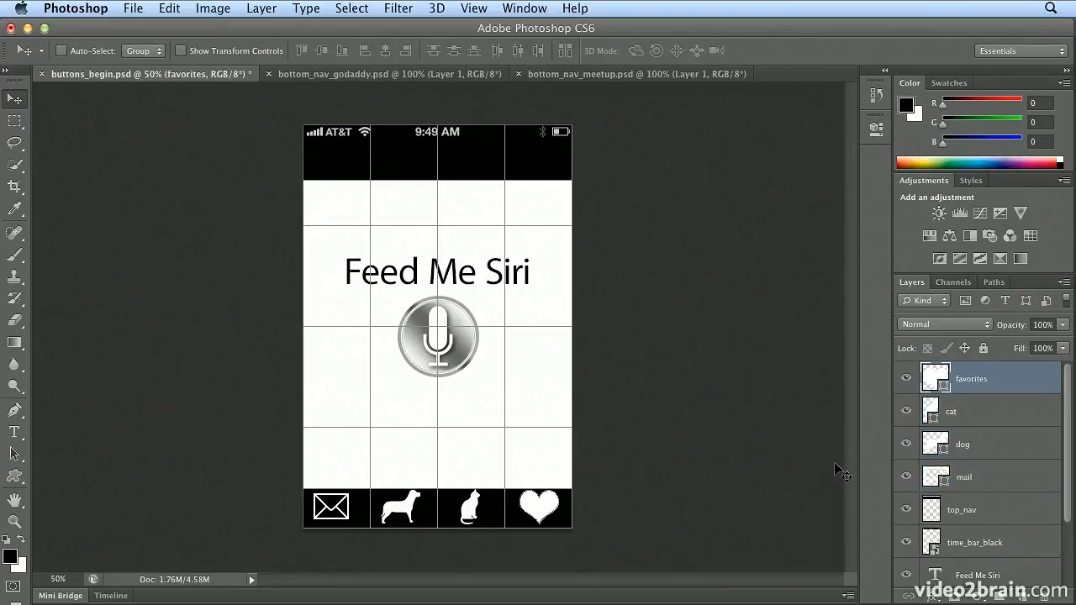
{"action": "key", "text": "Left"}
{"action": "key", "text": "Left"}
{"action": "key", "text": "Left"}
{"action": "key", "text": "Left"}
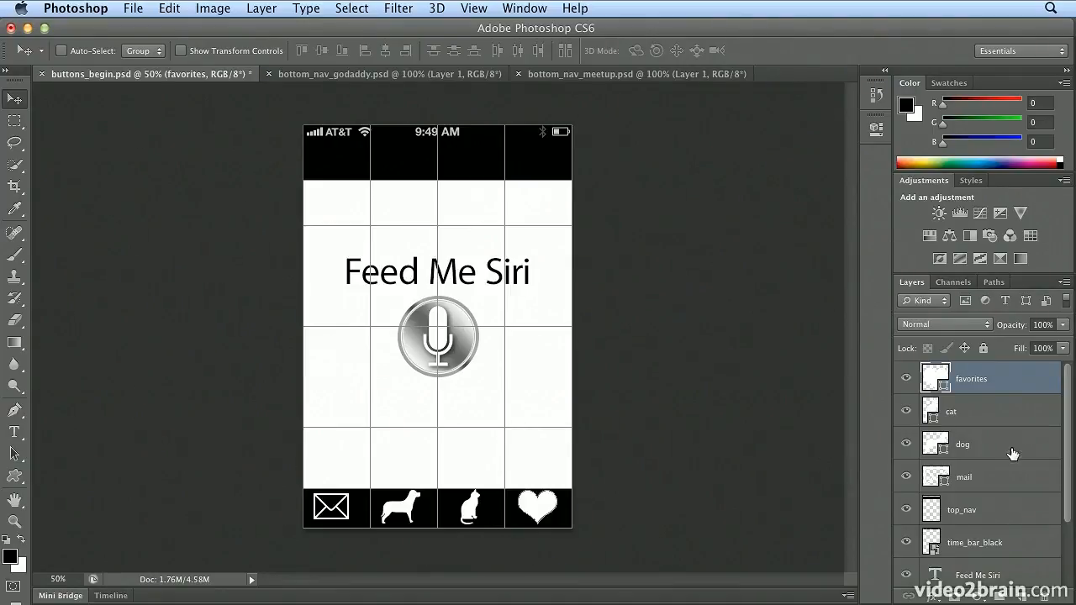
Step: Nudge the mail icon slightly to the right within the bottom bar's first grid column
{"action": "left_click", "coordinate": [1012, 485]}
{"action": "key", "text": "Right"}
{"action": "key", "text": "Right"}
{"action": "key", "text": "Right"}
{"action": "key", "text": "Right"}
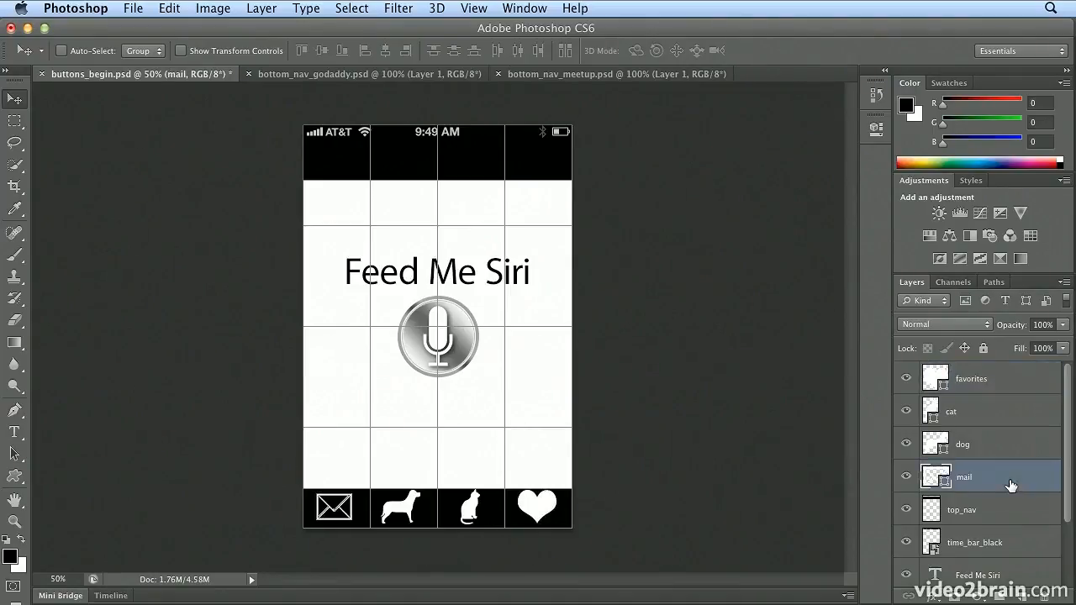
{"action": "key", "text": "Right"}
{"action": "key", "text": "Right"}
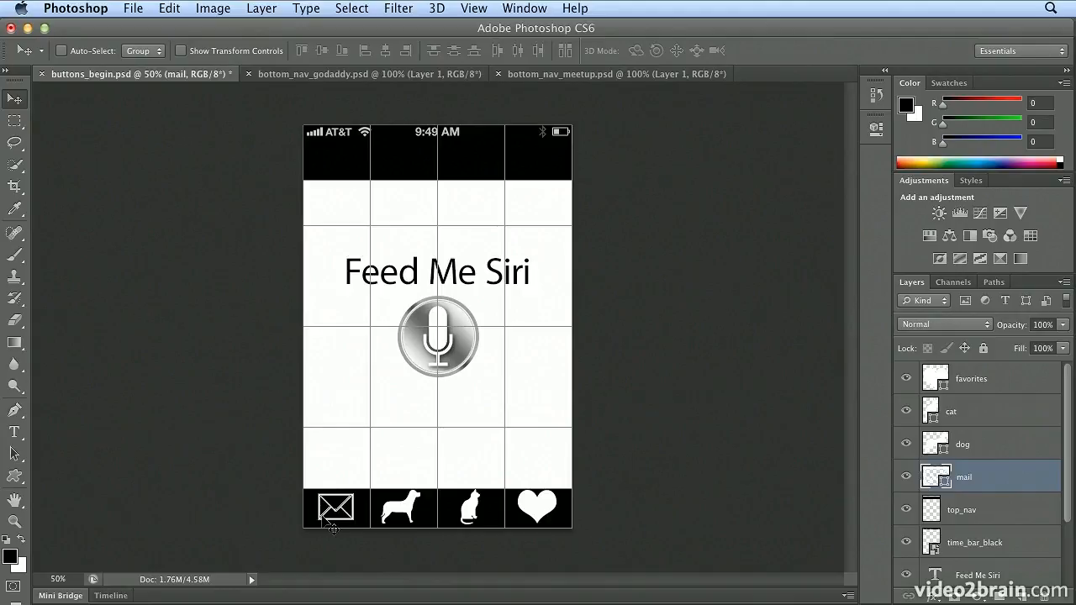
Step: Nudge the heart icon slightly to the right and distribute the horizontal centers of all four icon layers
{"action": "left_click", "coordinate": [1033, 388]}
{"action": "key", "text": "Right"}
{"action": "key", "text": "Right"}
{"action": "key", "text": "Right"}
{"action": "key", "text": "Right"}
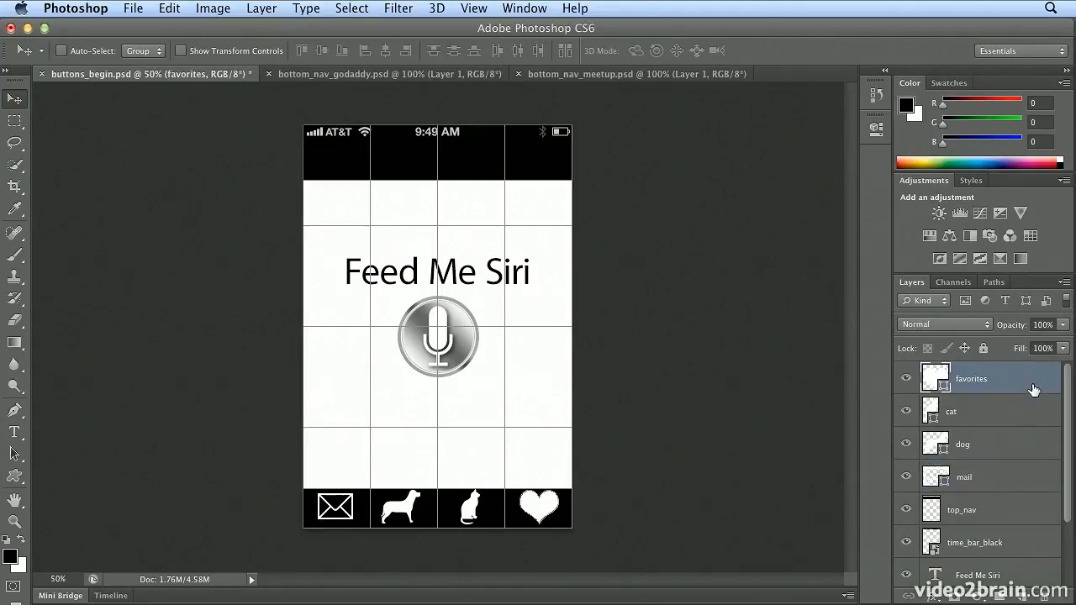
{"action": "left_click", "coordinate": [983, 478], "text": "shift"}
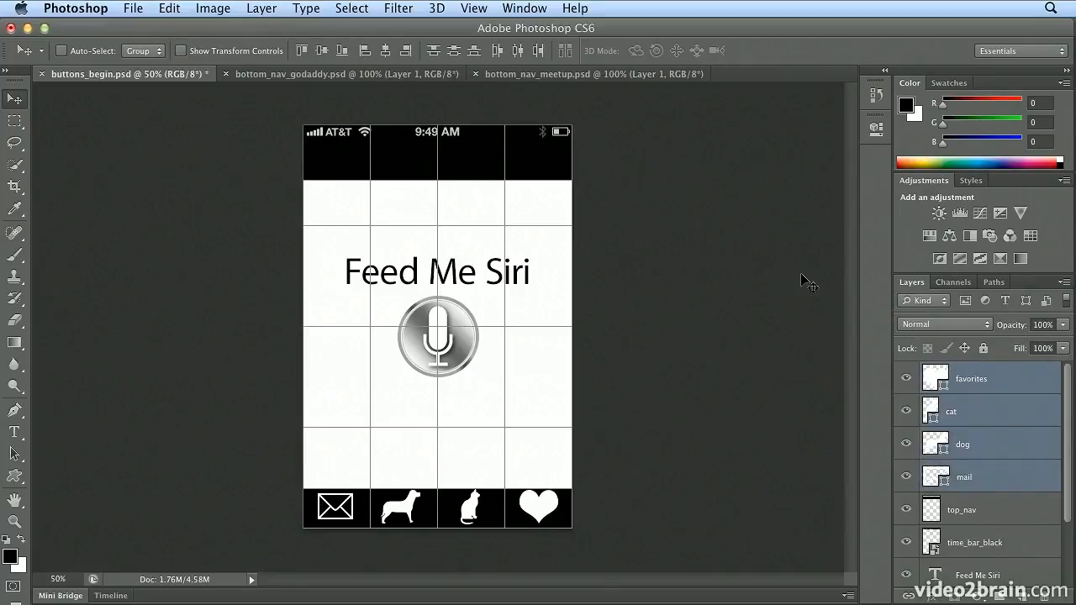
{"action": "left_click", "coordinate": [519, 52]}
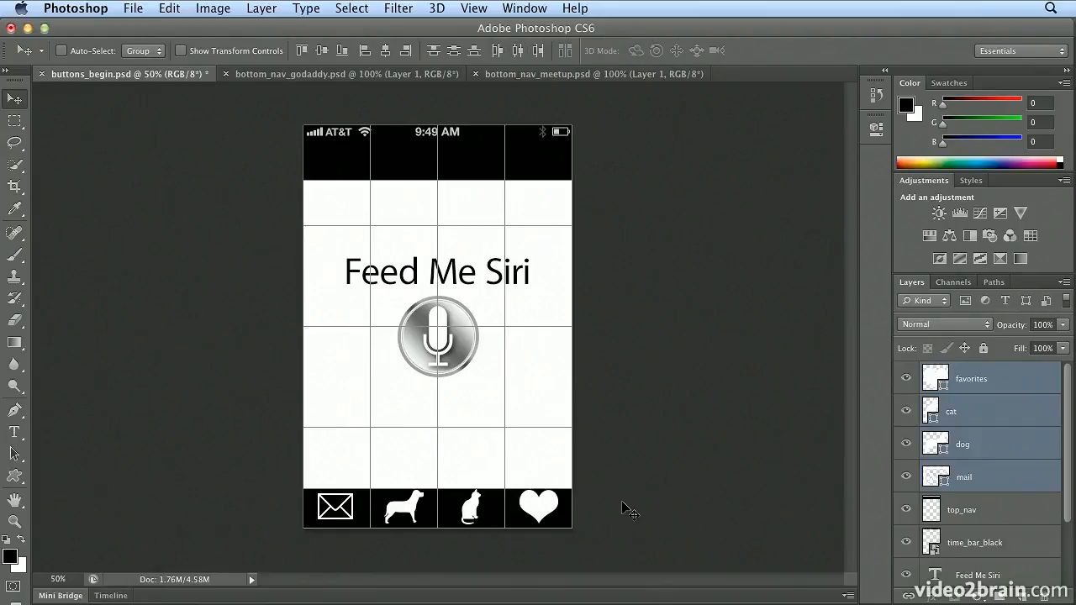
Step: Scale the dog, cat and favorites layers together to about 96% with Free Transform
{"action": "left_click", "coordinate": [984, 445]}
{"action": "left_click", "coordinate": [980, 379], "text": "shift"}
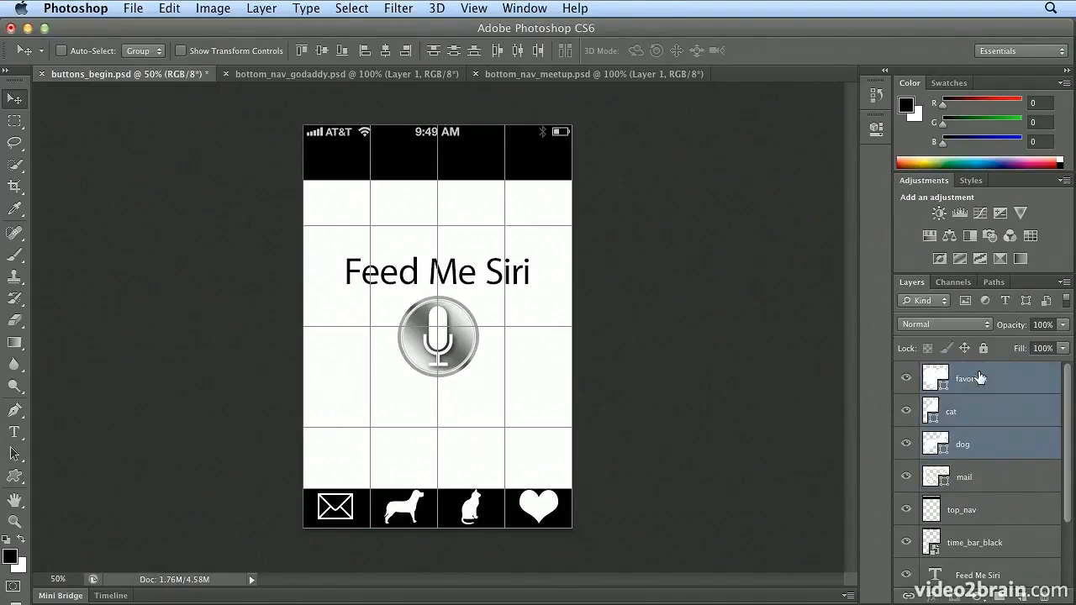
{"action": "left_click", "coordinate": [178, 8]}
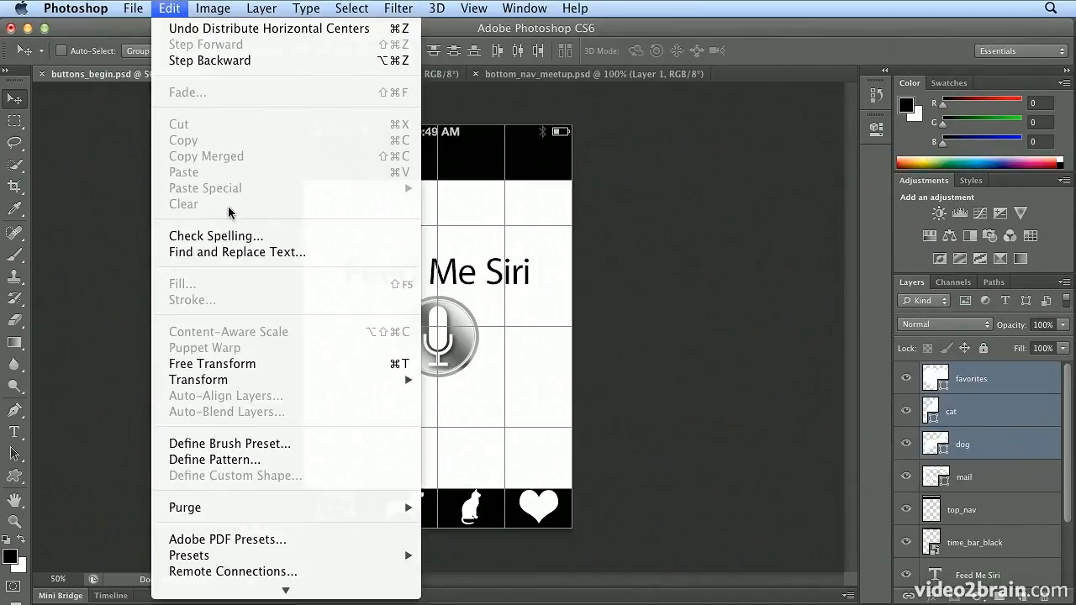
{"action": "left_click", "coordinate": [244, 363]}
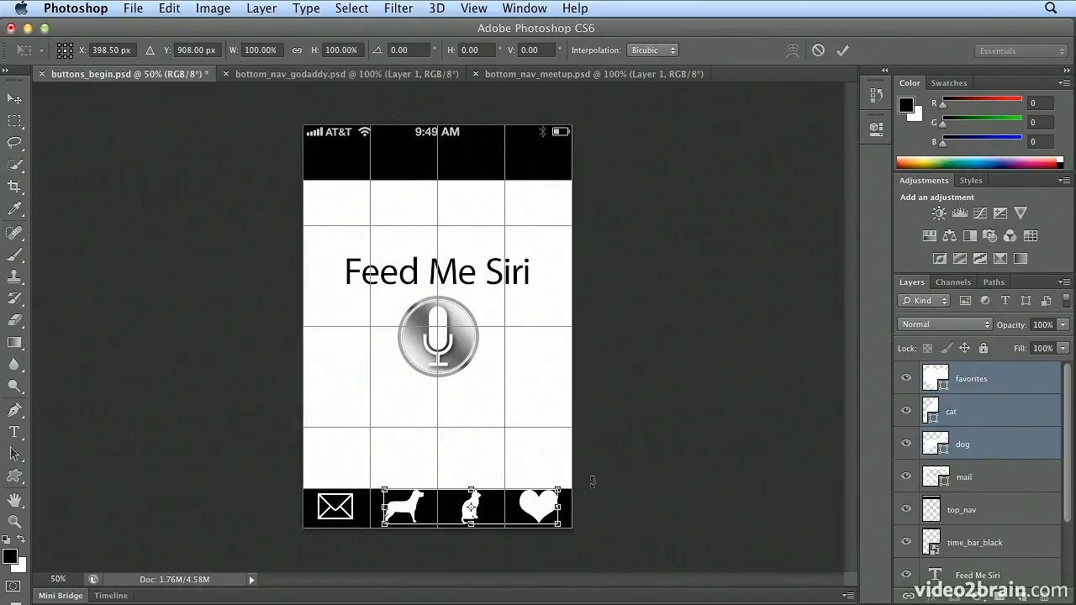
{"action": "left_click_drag", "start_coordinate": [557, 490], "coordinate": [553, 492]}
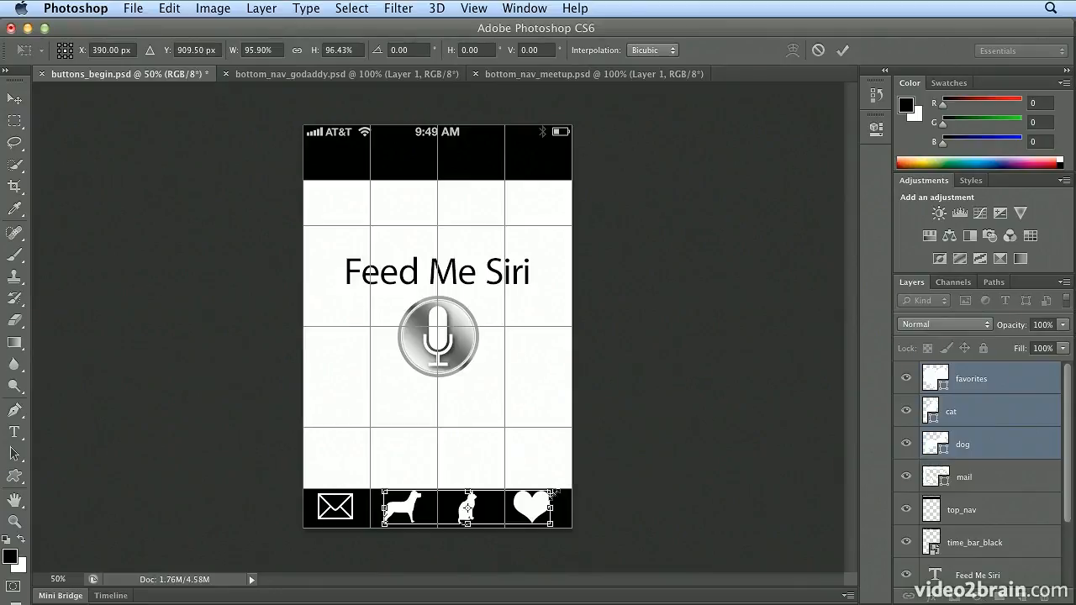
{"action": "key", "text": "Return"}
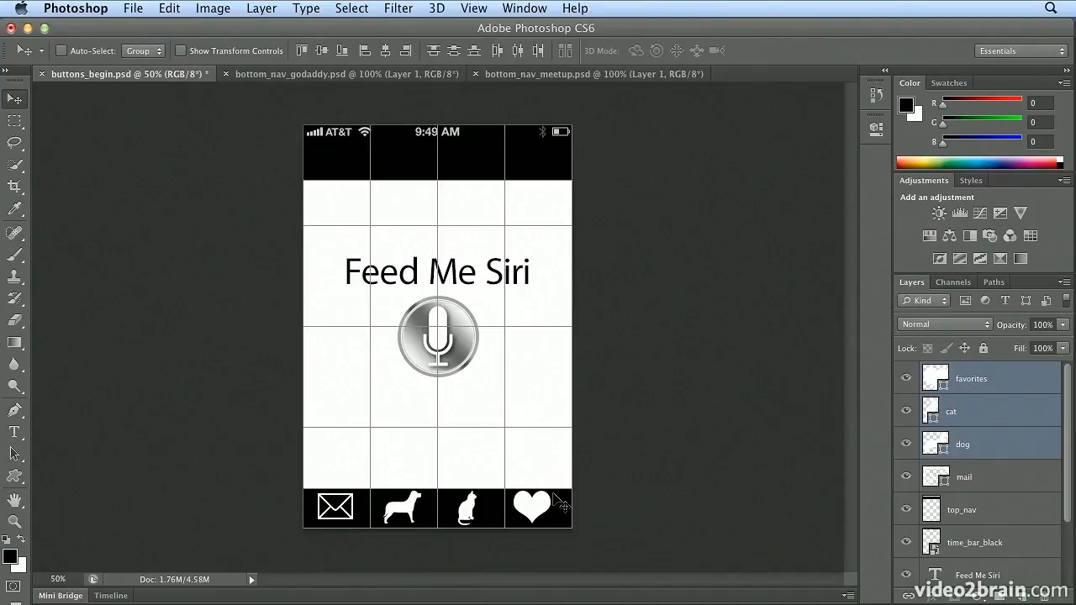
Step: Nudge the heart icon to the right until it sits centered in the bottom bar's fourth grid column
{"action": "left_click", "coordinate": [985, 385]}
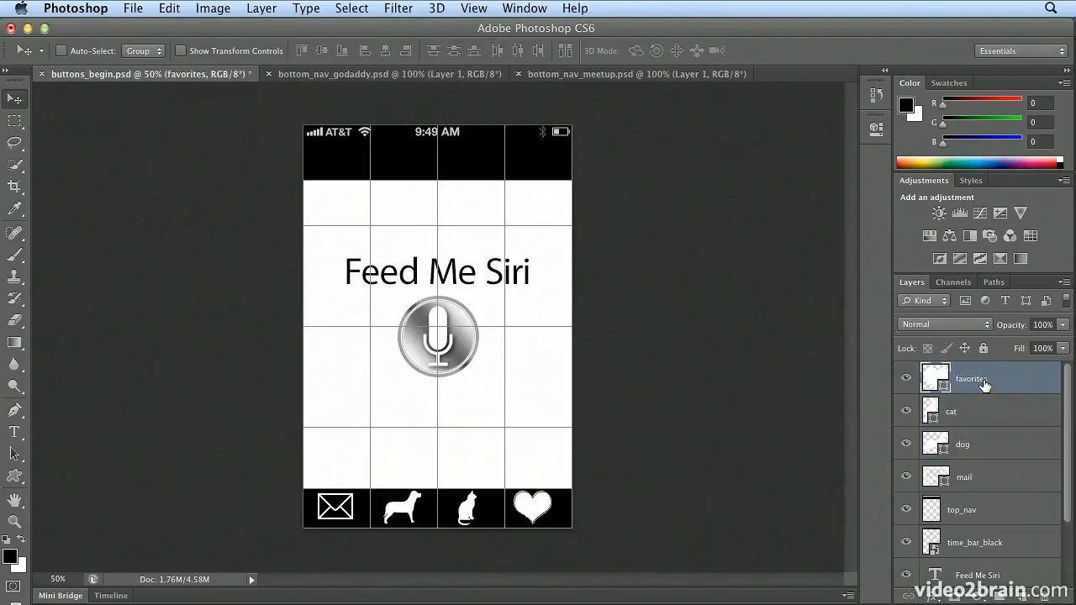
{"action": "key", "text": "Right"}
{"action": "key", "text": "Right"}
{"action": "key", "text": "Right"}
{"action": "key", "text": "Right"}
{"action": "key", "text": "Right"}
{"action": "key", "text": "Right"}
{"action": "key", "text": "Right"}
{"action": "key", "text": "Right"}
{"action": "key", "text": "Right"}
{"action": "key", "text": "Right"}
{"action": "key", "text": "Right"}
{"action": "key", "text": "Right"}
{"action": "key", "text": "Right"}
{"action": "key", "text": "Right"}
{"action": "key", "text": "Right"}
{"action": "key", "text": "Right"}
{"action": "key", "text": "Right"}
{"action": "key", "text": "Right"}
{"action": "key", "text": "Right"}
{"action": "key", "text": "Right"}
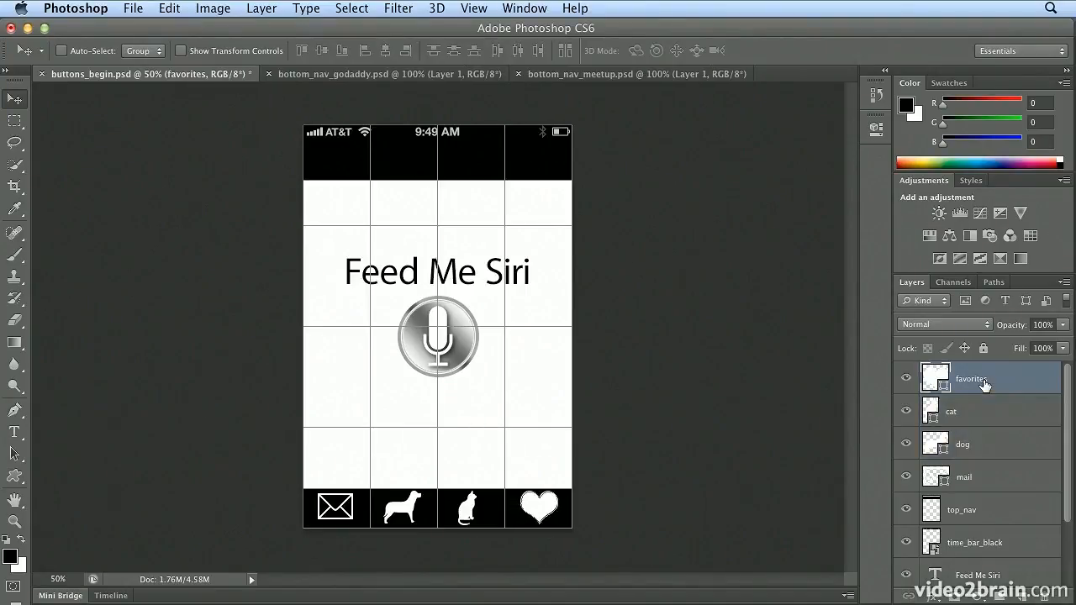
{"action": "key", "text": "Left"}
{"action": "key", "text": "Left"}
Step: Compare with the bottom_nav_godaddy.psd reference bar, and distribute the horizontal centers of the four icon layers in buttons_begin.psd
{"action": "left_click", "coordinate": [974, 477], "text": "shift"}
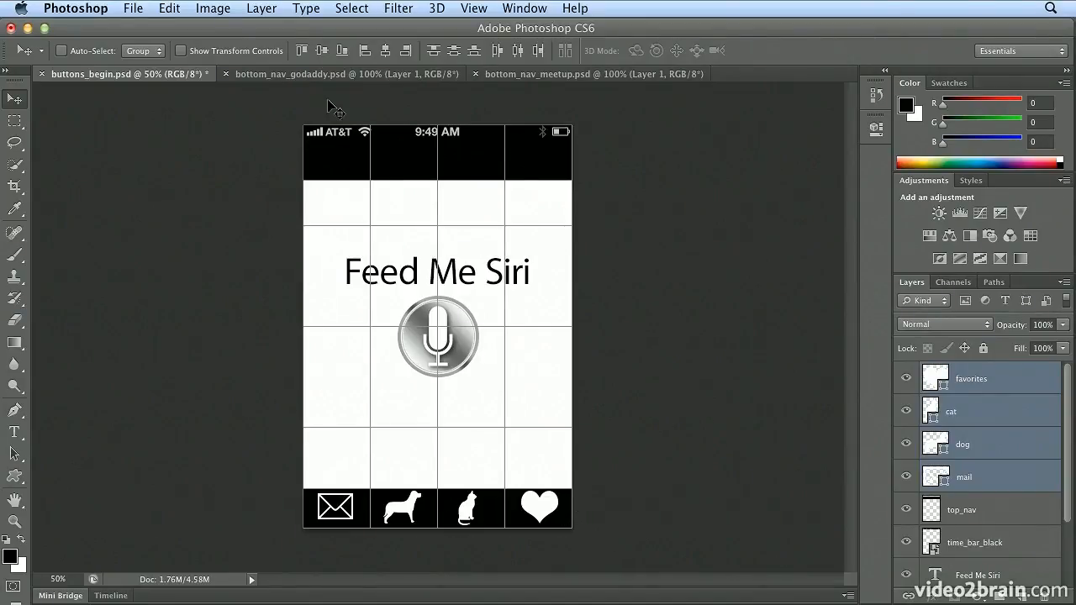
{"action": "left_click", "coordinate": [345, 74]}
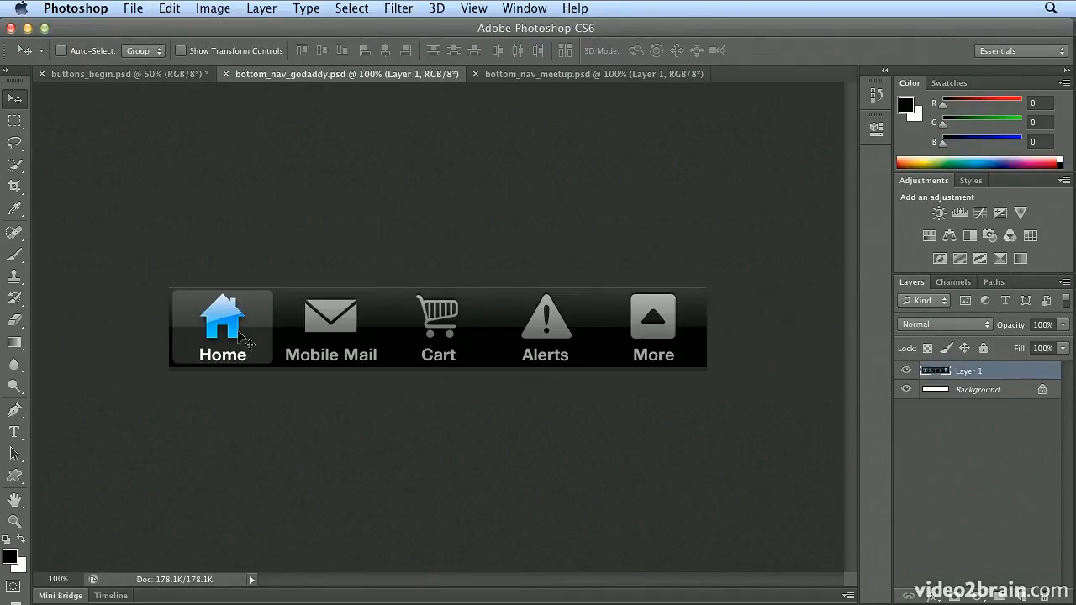
{"action": "left_click", "coordinate": [105, 75]}
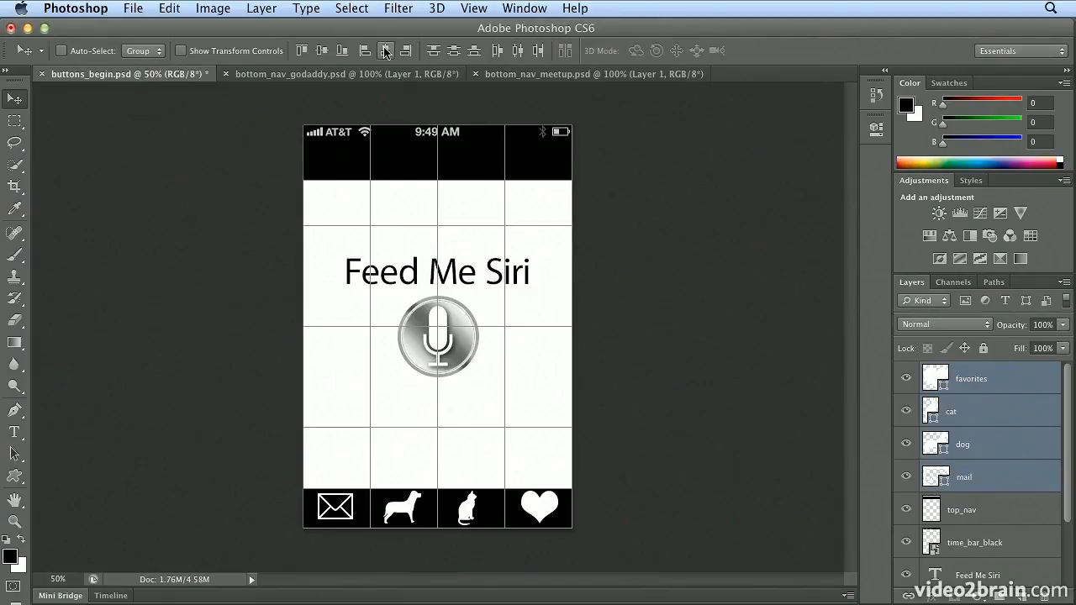
{"action": "left_click", "coordinate": [518, 55]}
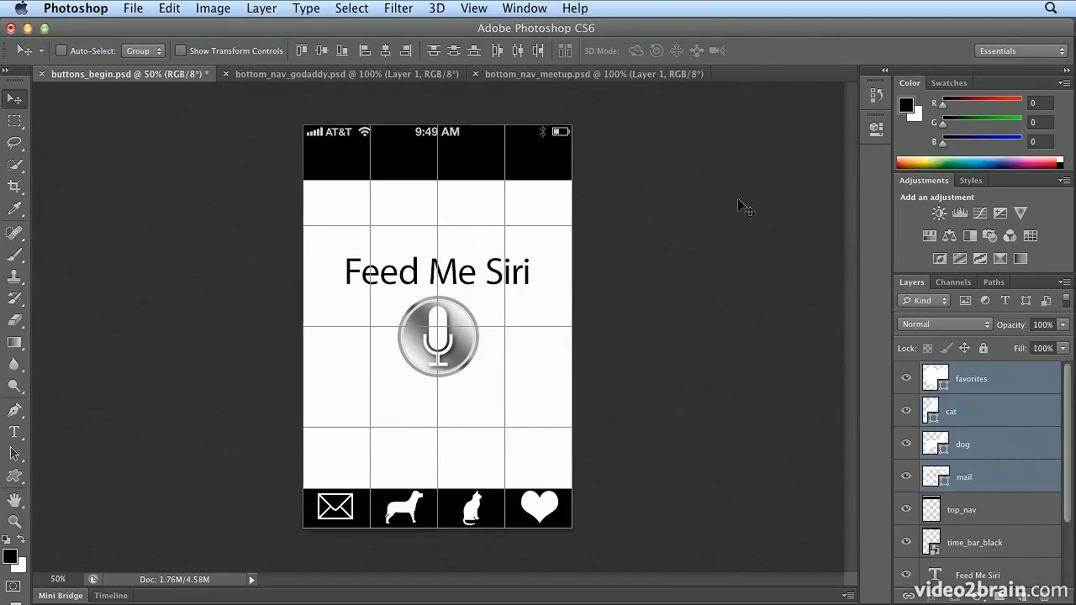
Step: Hide the guides and nudge the four bottom bar icons down slightly
{"action": "key", "text": "super+semicolon"}
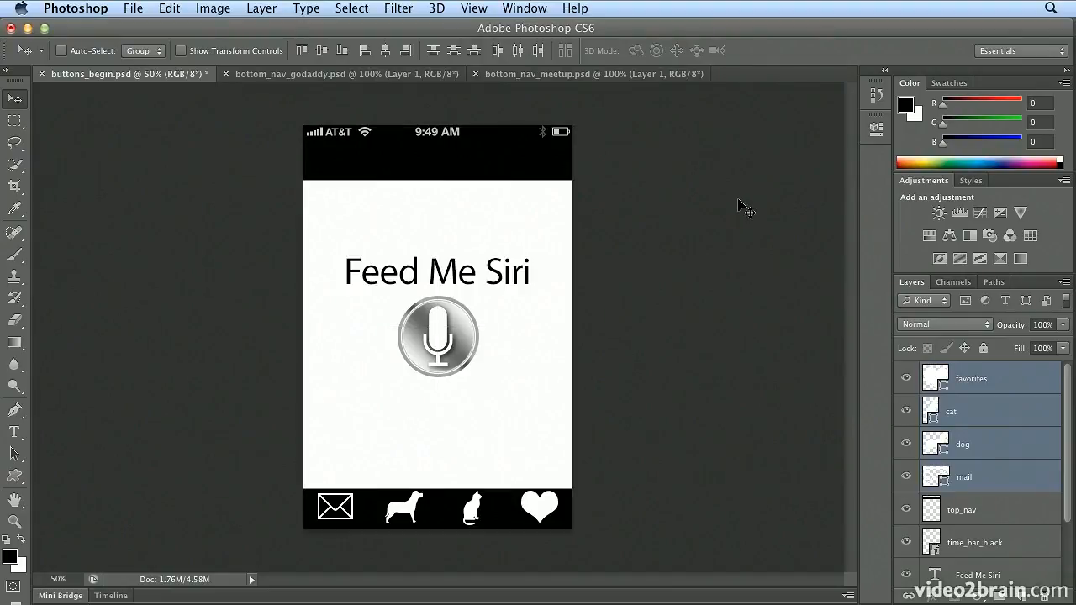
{"action": "key", "text": "Down"}
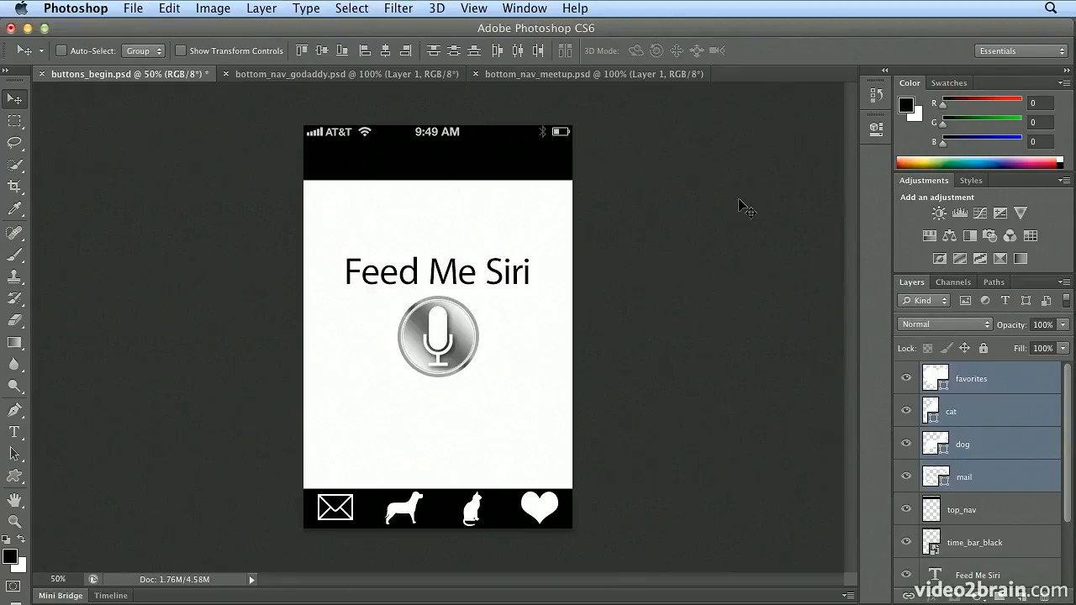
{"action": "left_click", "coordinate": [17, 476]}
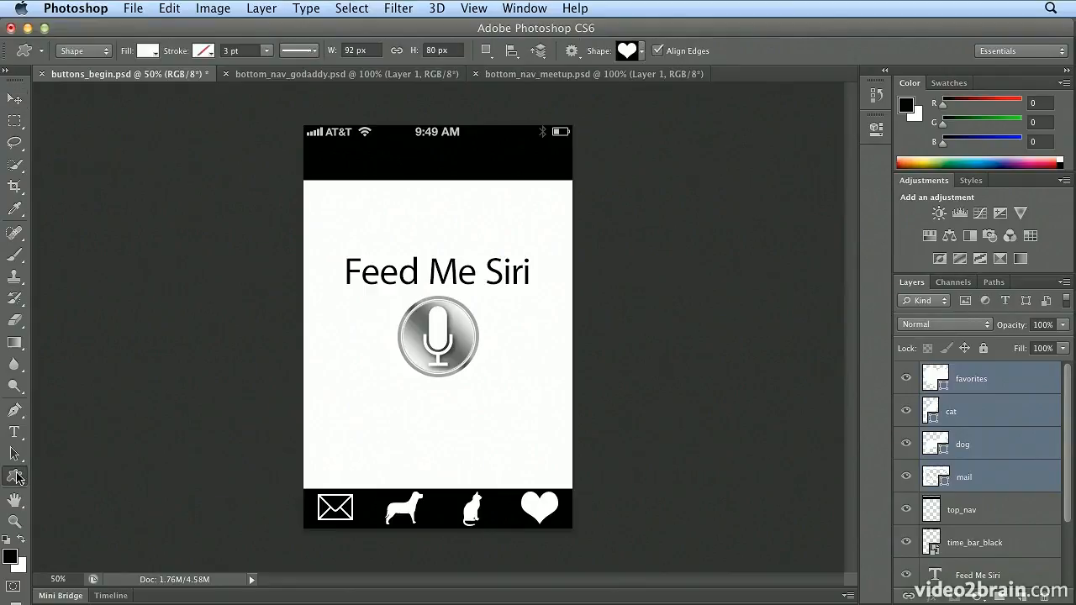
{"action": "left_click", "coordinate": [643, 51]}
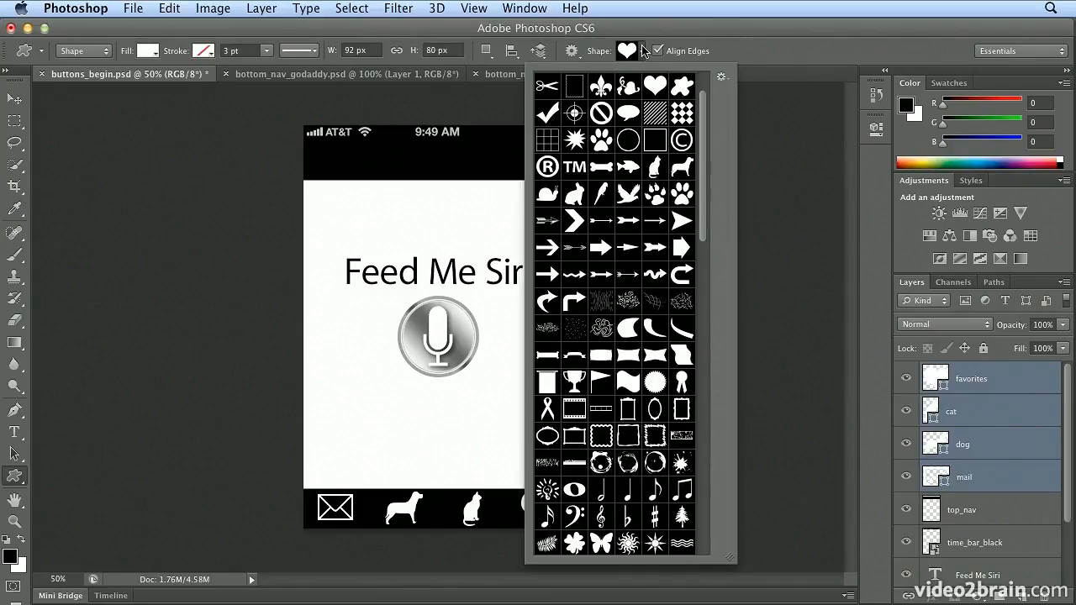
{"action": "left_click", "coordinate": [644, 51]}
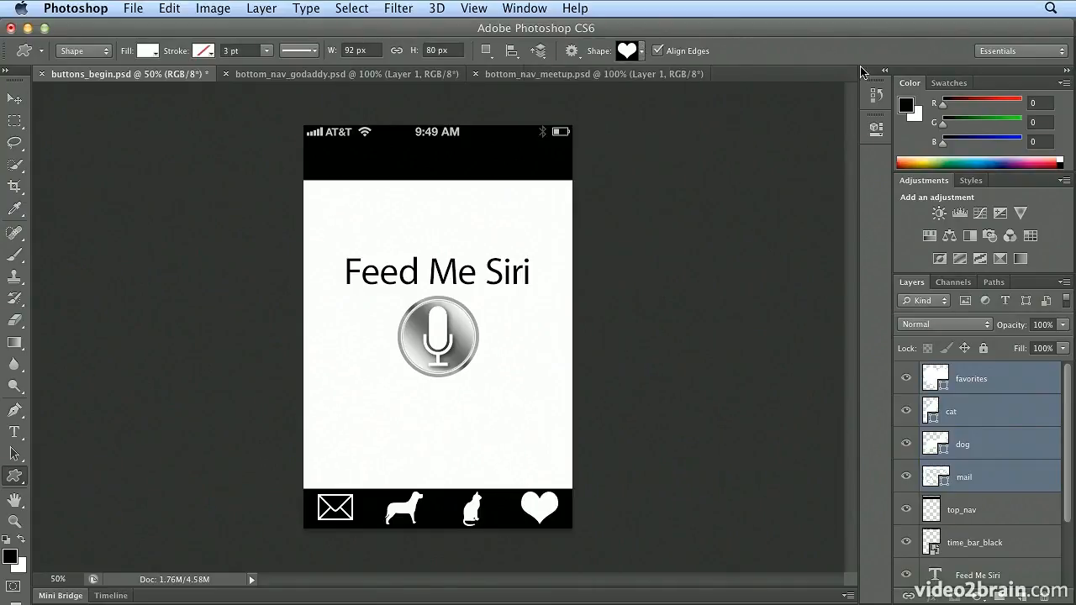